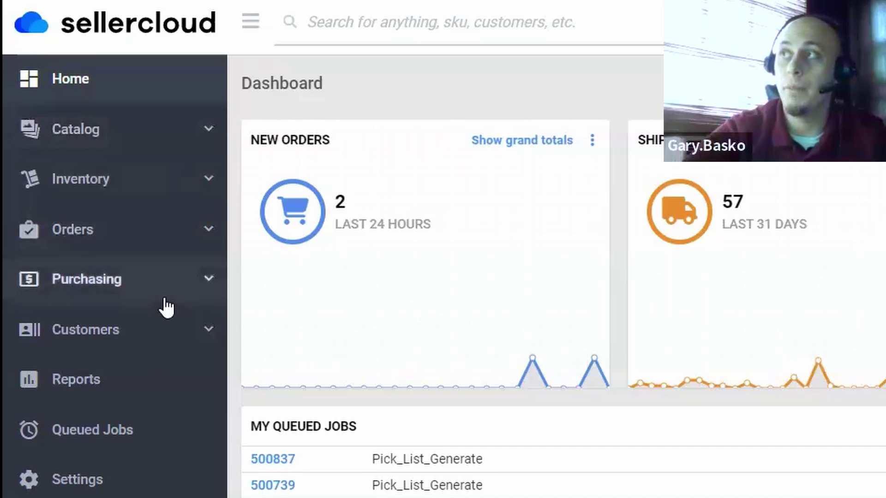
Step: Expand Catalog, Inventory, Inventory Tools, Orders, Purchasing and Purchasing Tools in the sidebar to browse their pages
left_click(193, 146)
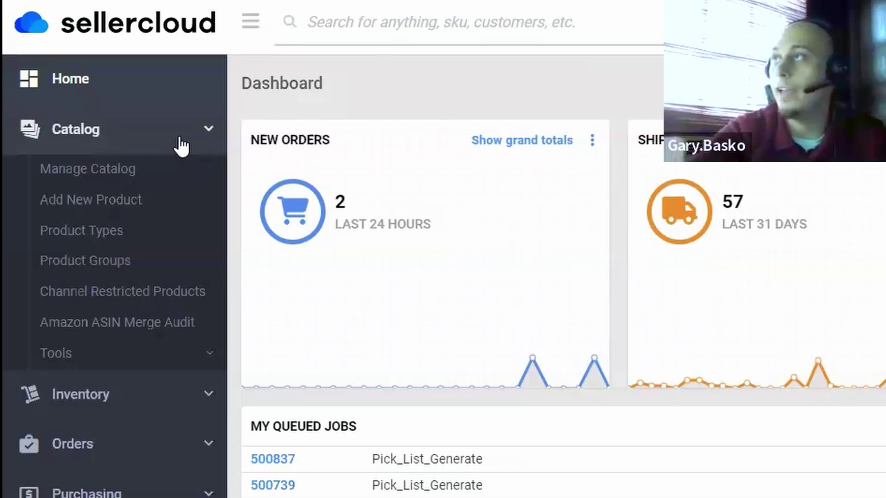
left_click(156, 406)
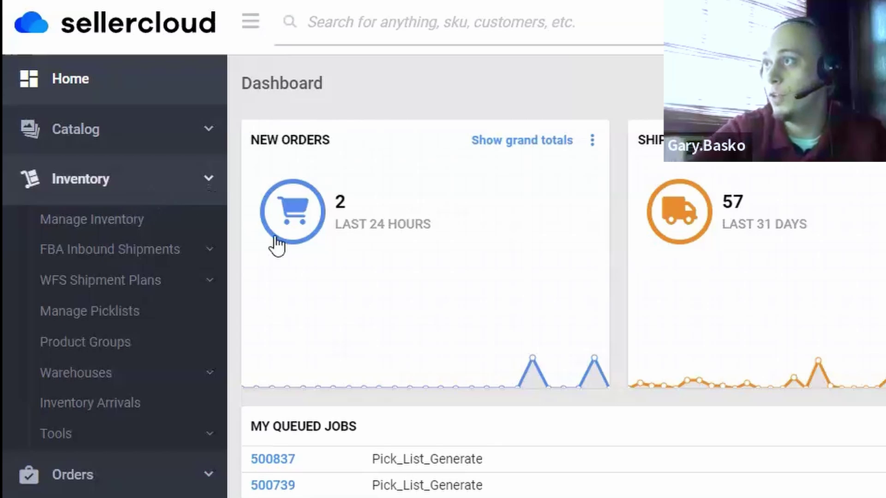
left_click(138, 438)
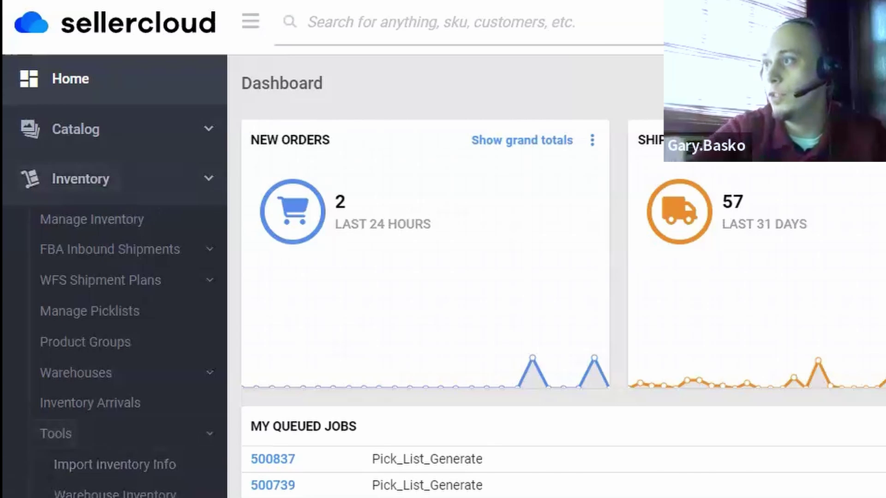
left_click(92, 421)
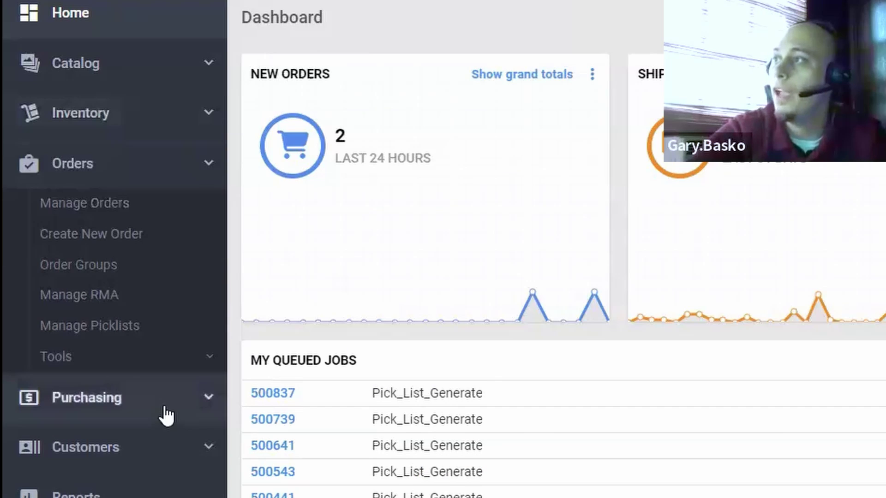
left_click(164, 480)
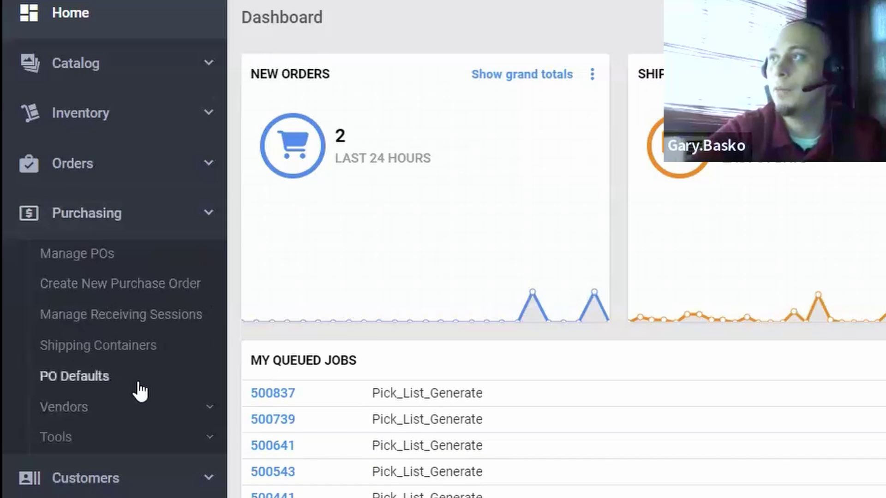
left_click(172, 441)
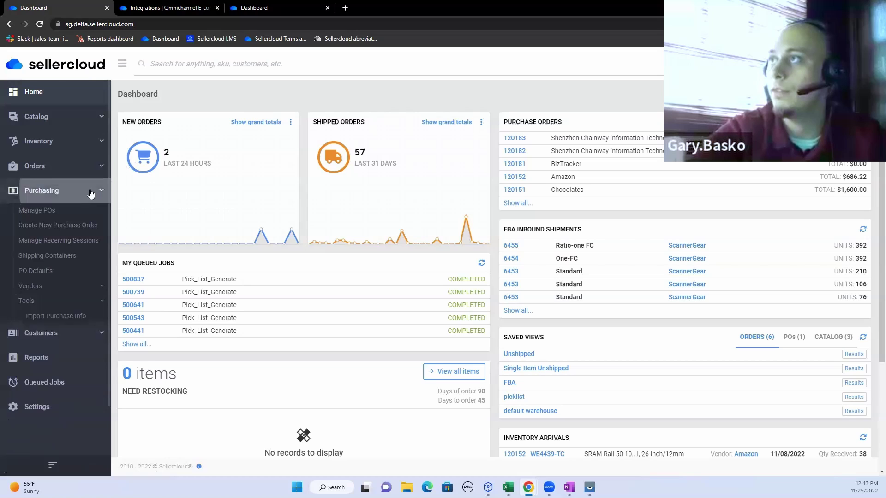
left_click(190, 16)
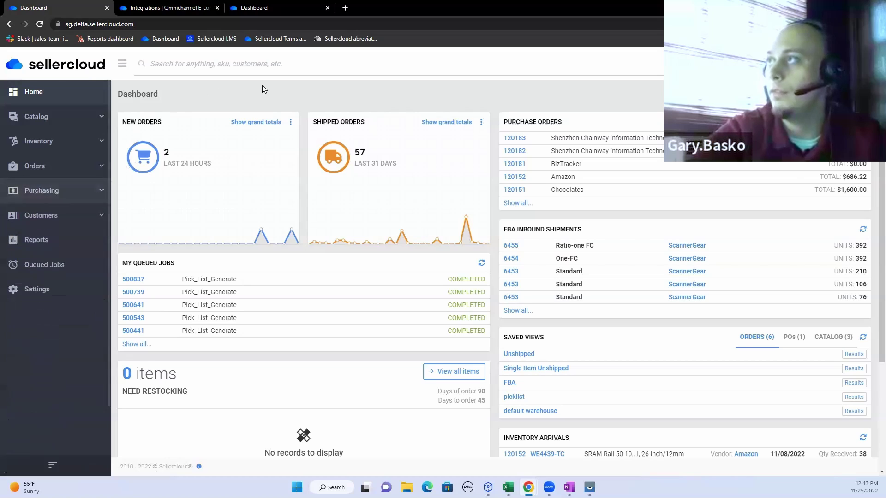
left_click(70, 117)
left_click(68, 141)
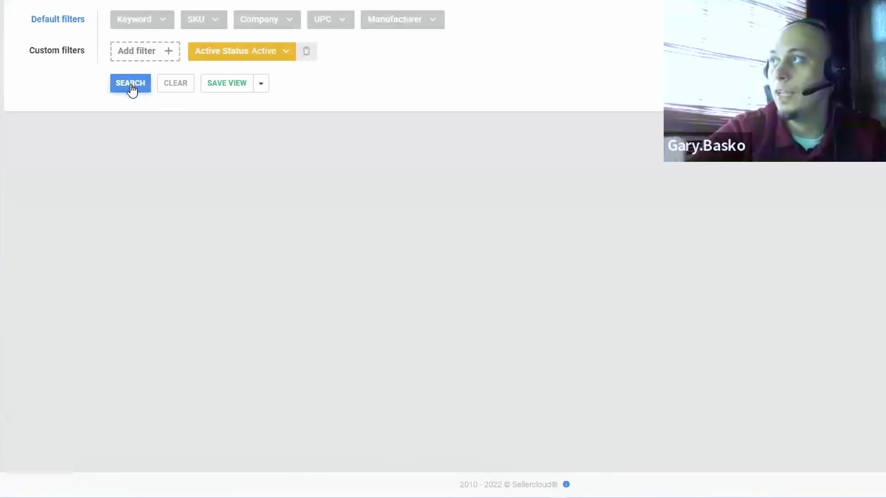
left_click(210, 168)
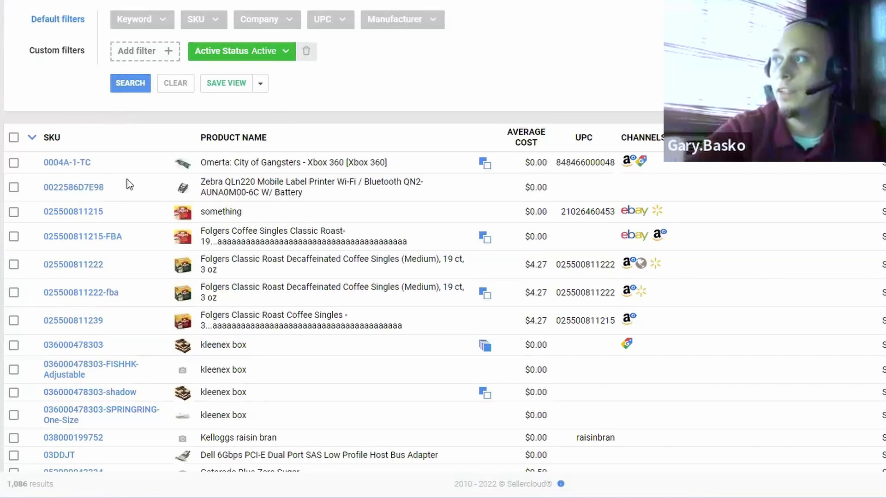
left_click(90, 267)
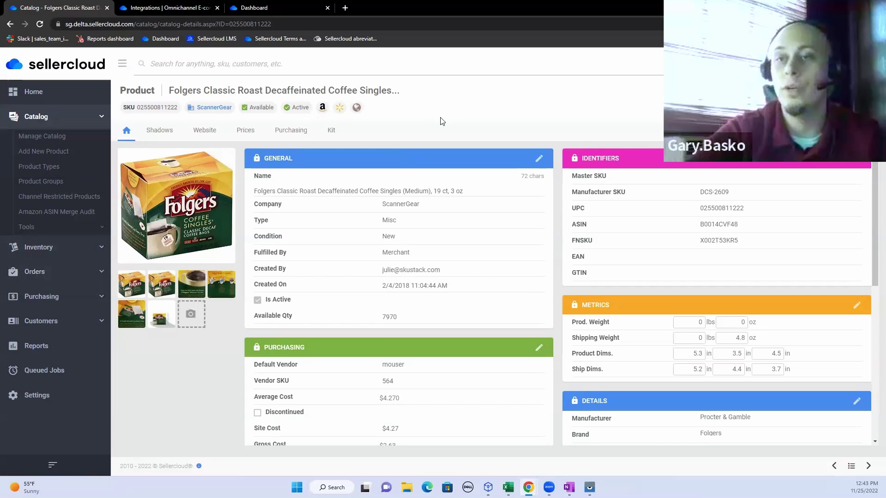
Step: Search Manage Inventory for active products with stock, then expand the Orders pages
left_click(96, 249)
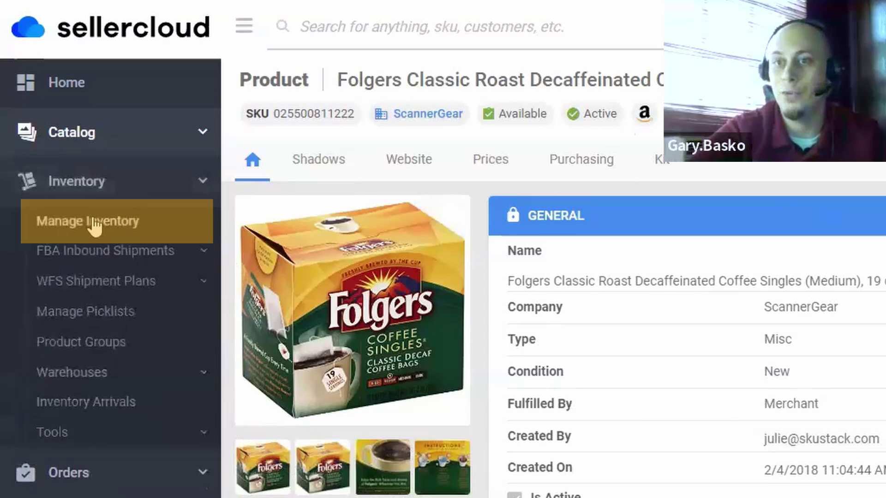
left_click(94, 225)
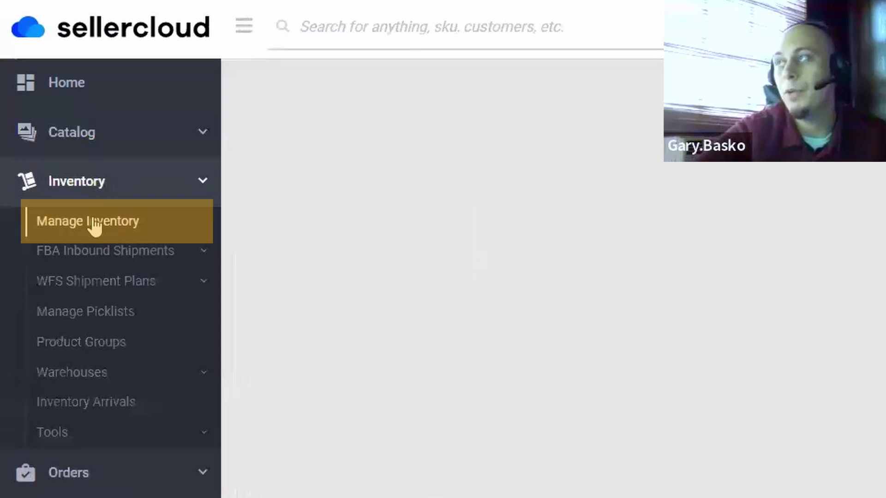
left_click(406, 239)
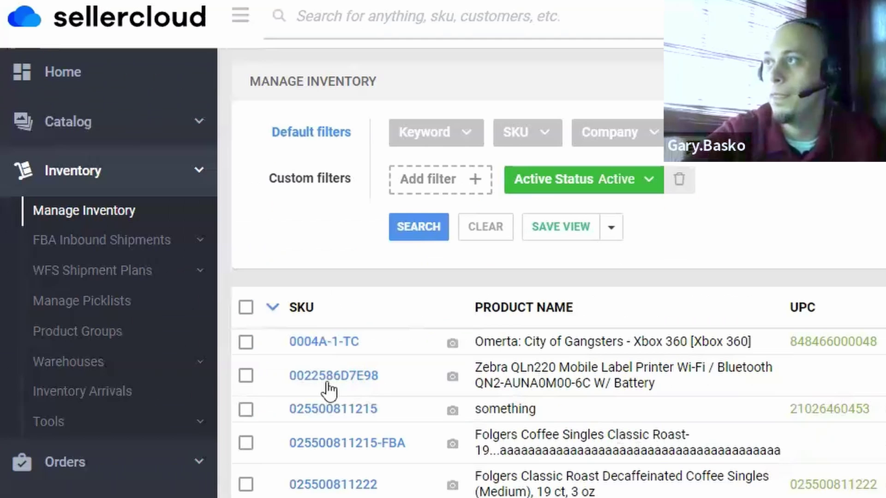
left_click(123, 470)
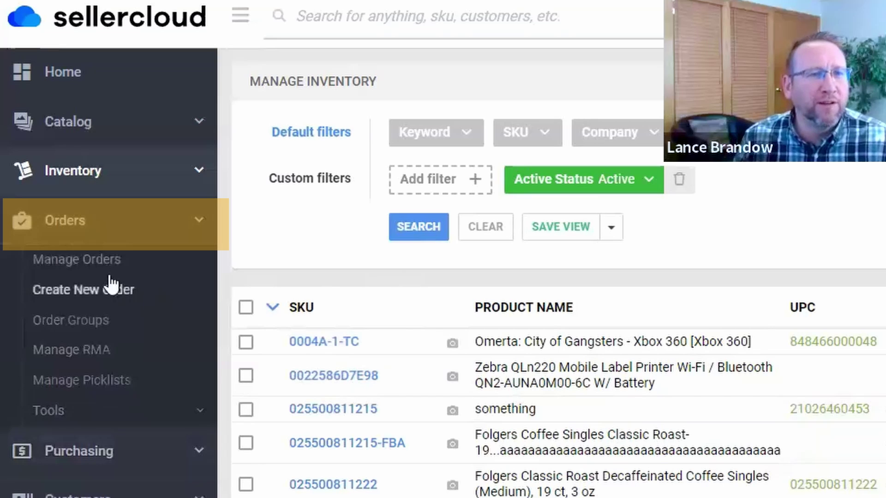
Step: Search Manage Orders for the last 120 days, then start a new ScannerGear retail order
left_click(94, 261)
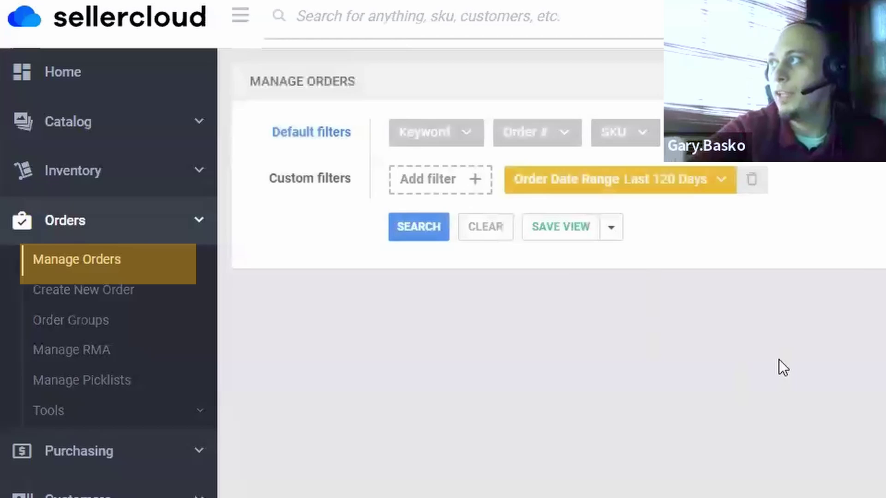
left_click(414, 232)
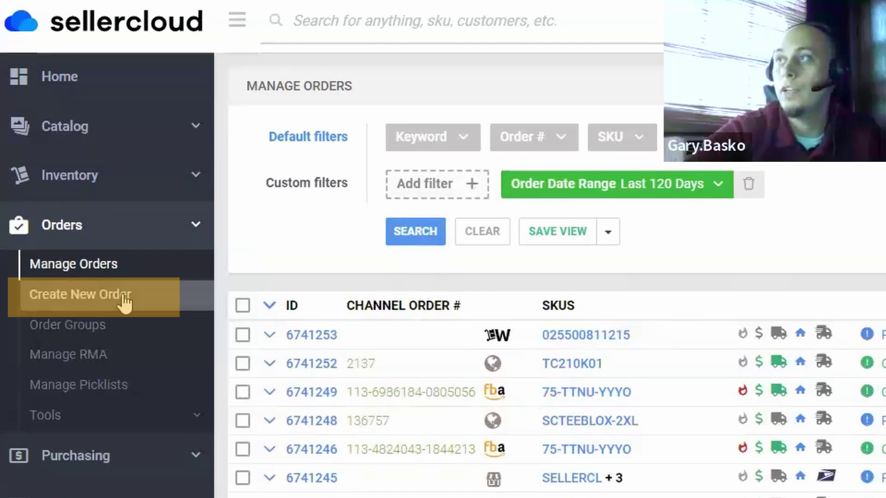
left_click(125, 303)
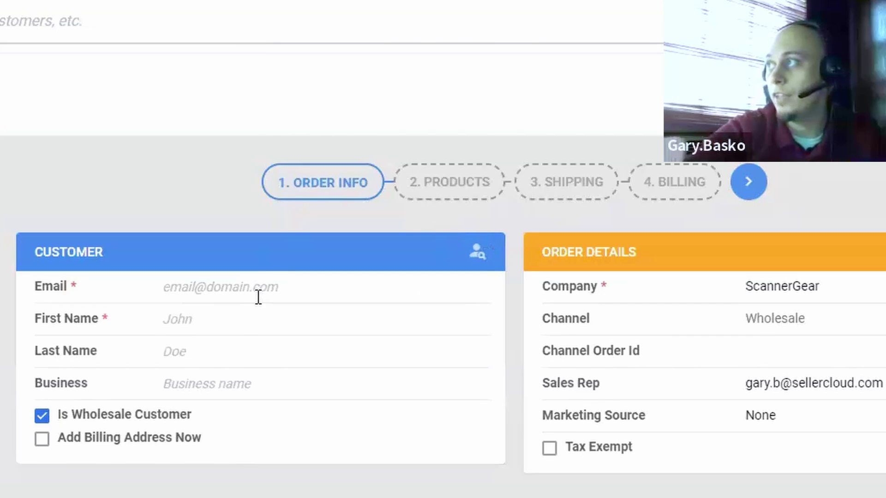
Step: Fill the customer e-mail from a saved customer's autocomplete suggestion
left_click(257, 296)
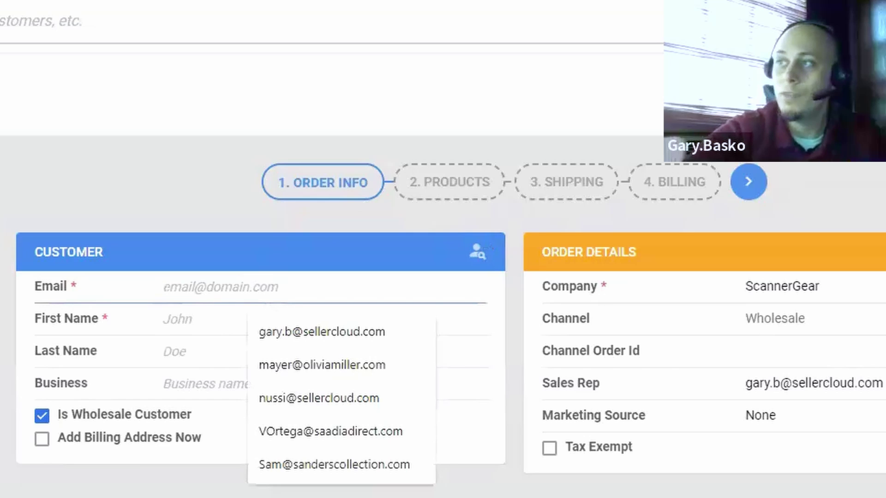
key("Tab")
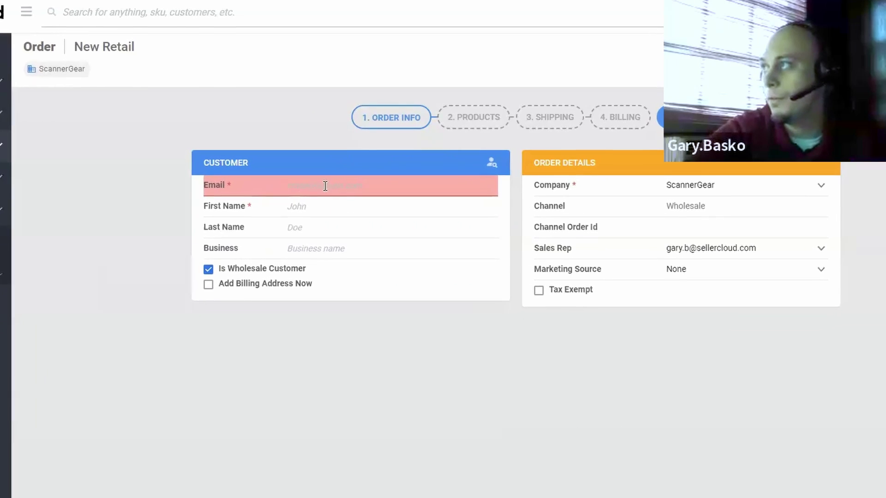
left_click(704, 146)
left_click(379, 217)
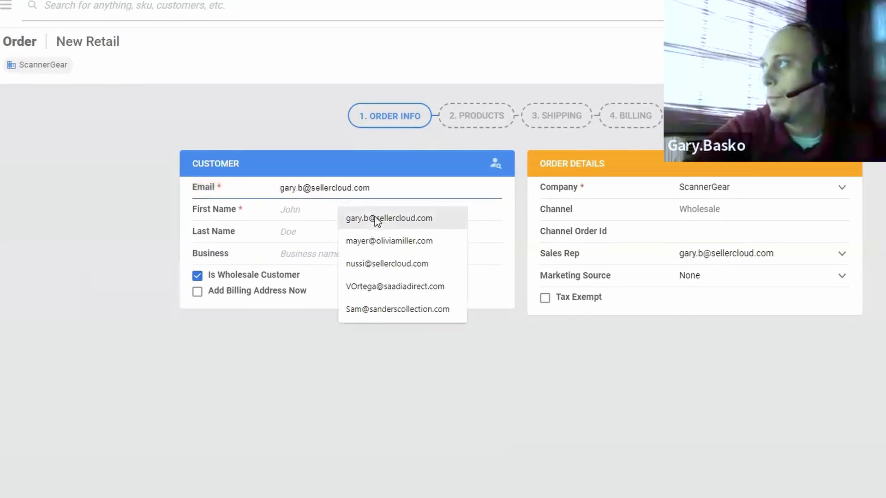
Step: Pick the suggested customer first and last name, then advance to the Products step
left_click(359, 209)
left_click(356, 236)
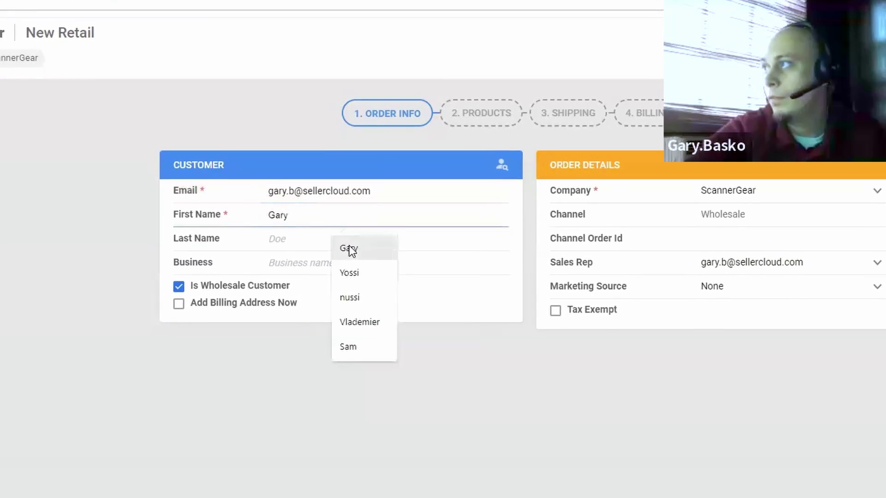
left_click(349, 248)
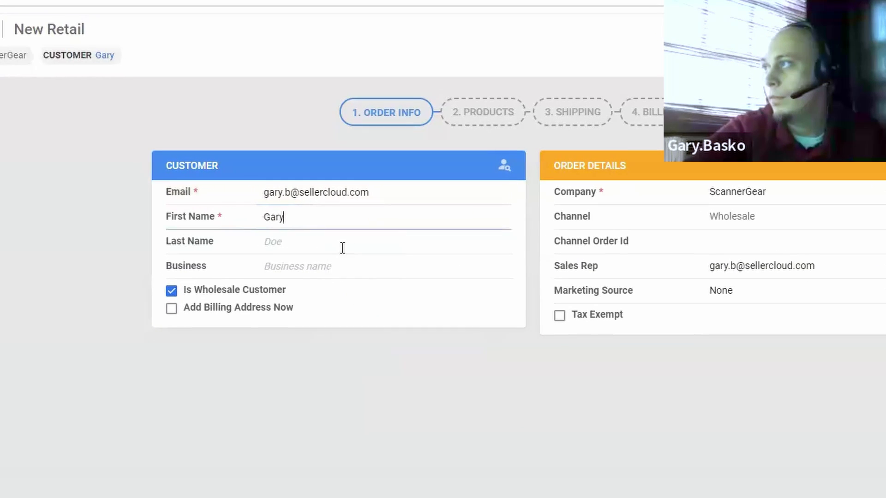
left_click(316, 240)
left_click(363, 276)
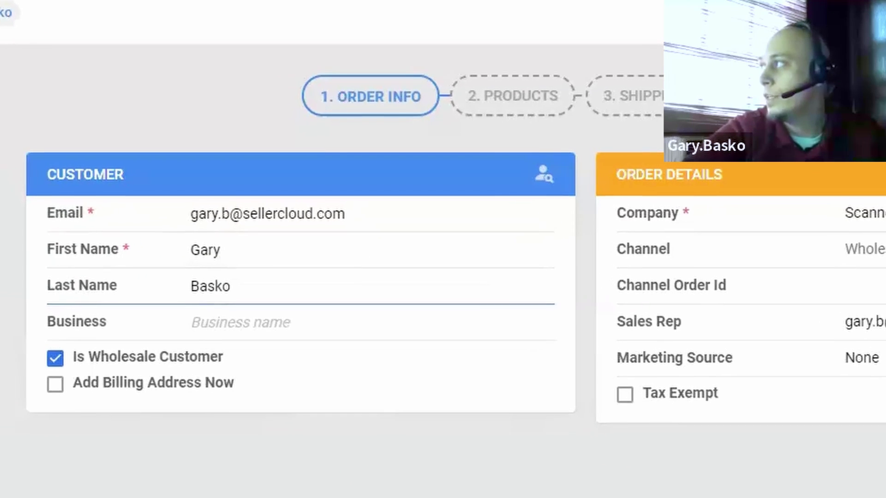
left_click(628, 144)
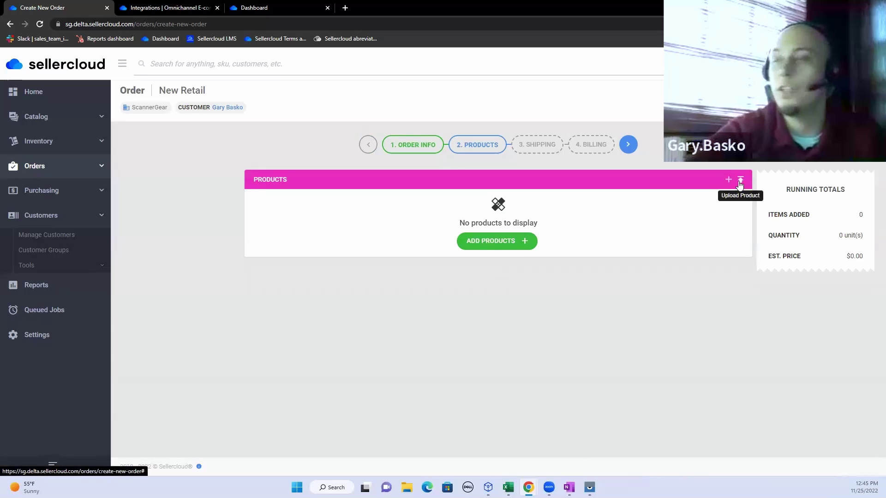
left_click(512, 248)
type("a")
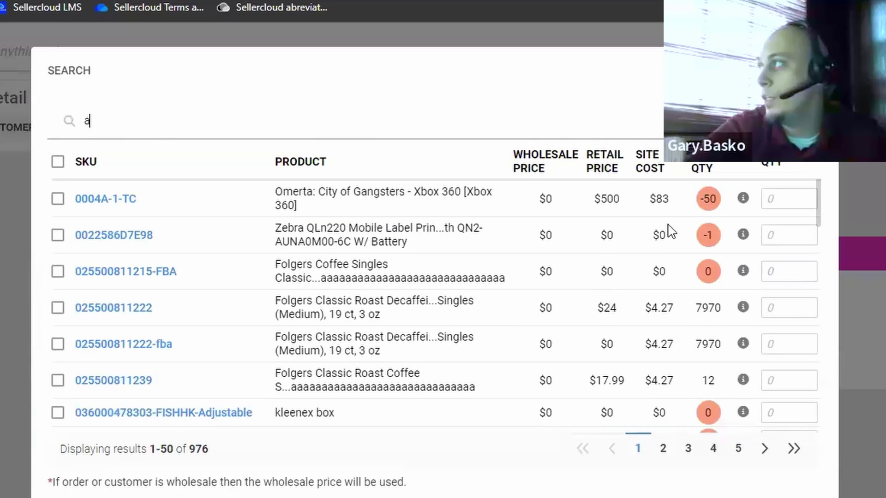
left_click(58, 307)
left_click(777, 306)
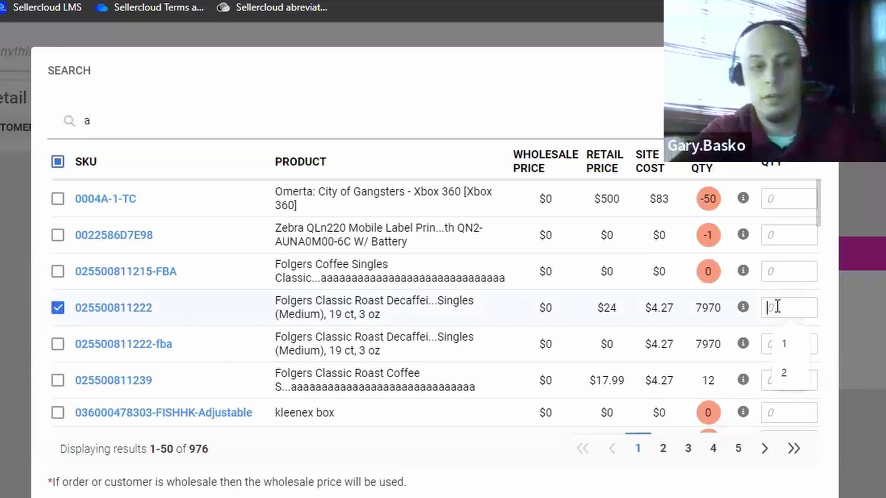
type("1")
key("Return")
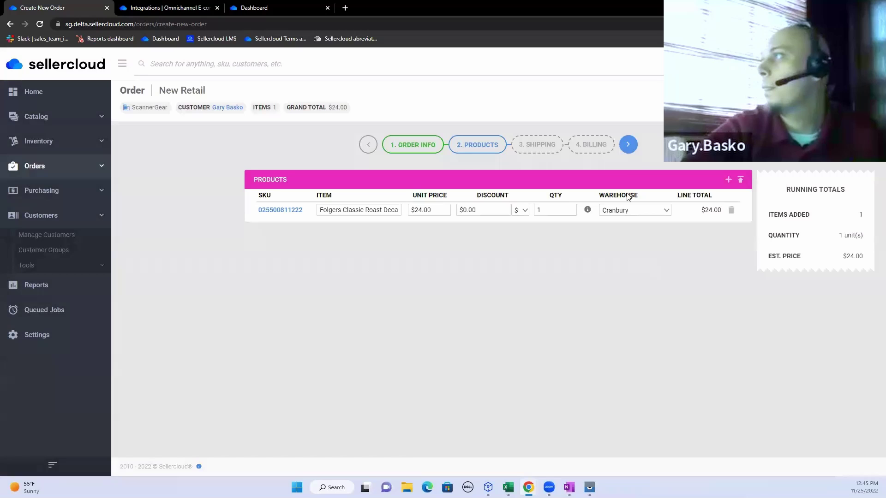
Step: On the Shipping step, enter the customer's name, street address and ZIP code, then validate the address
left_click(628, 145)
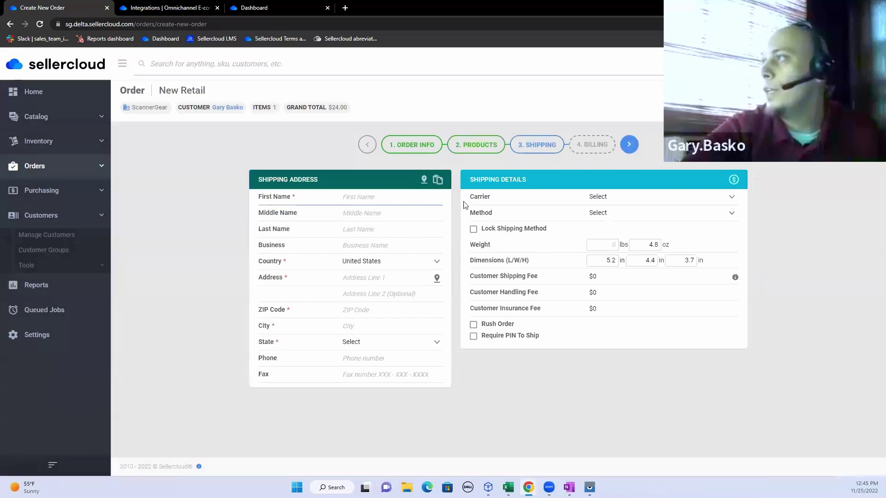
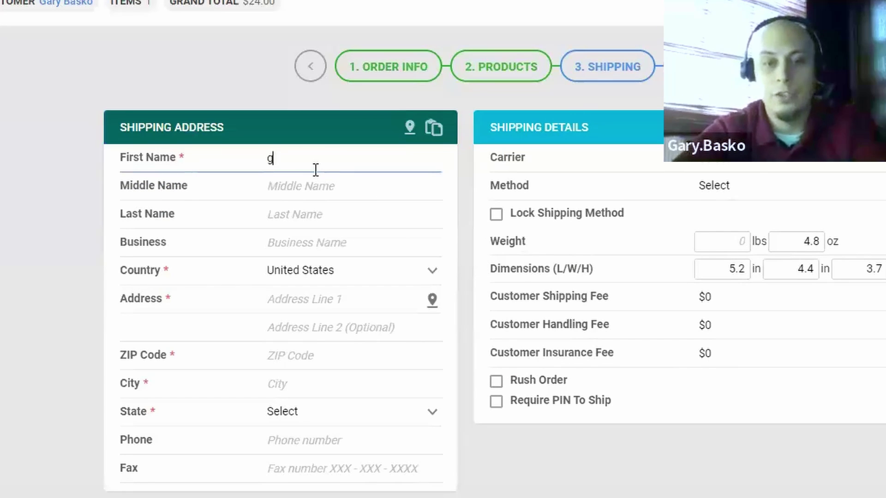
left_click(278, 217)
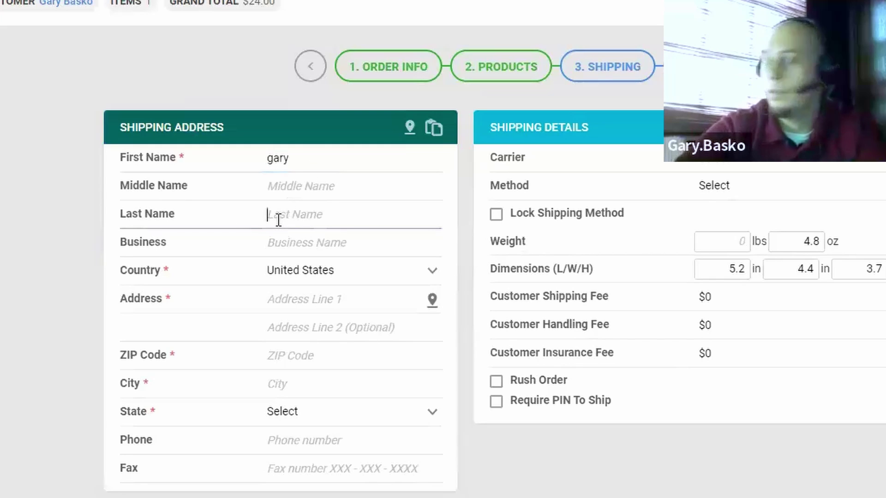
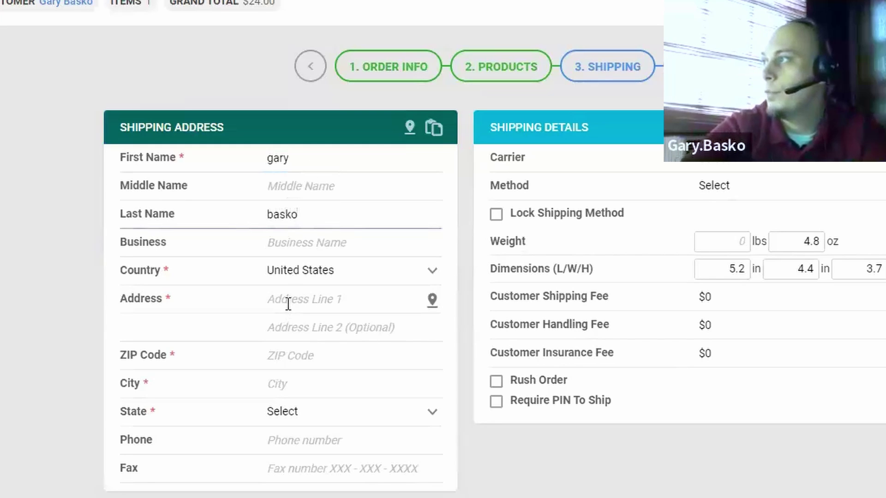
left_click(288, 300)
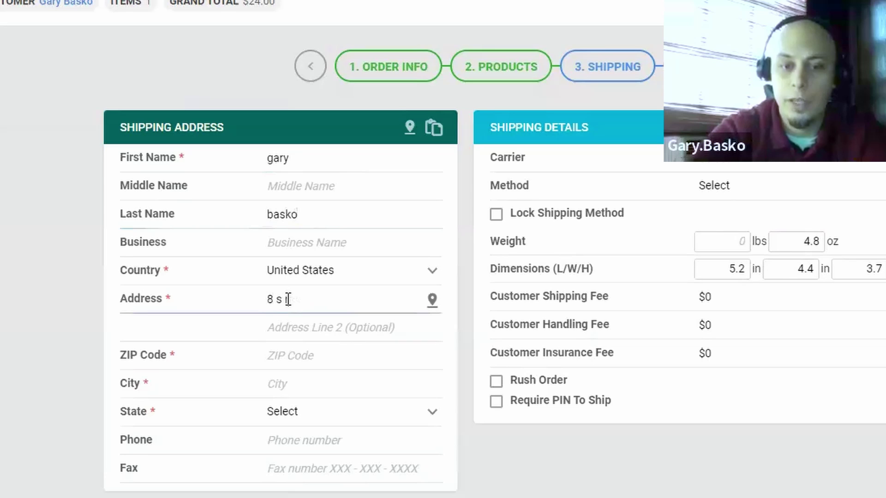
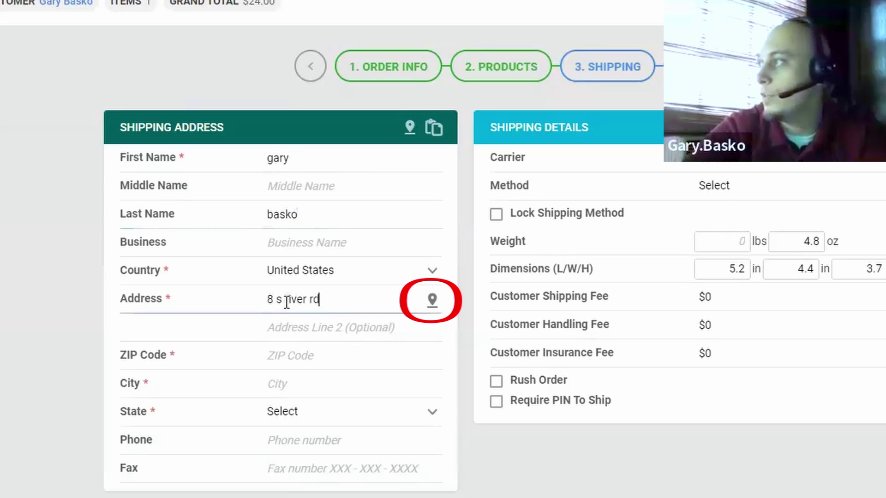
left_click(267, 354)
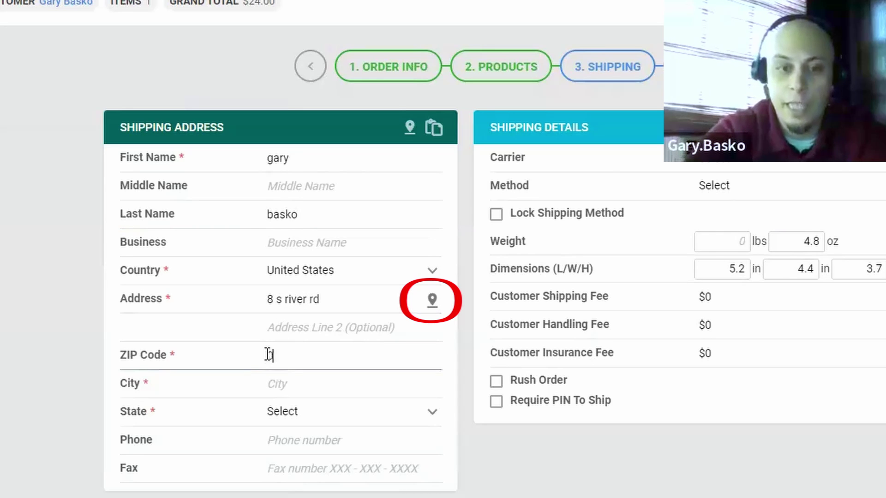
left_click(431, 301)
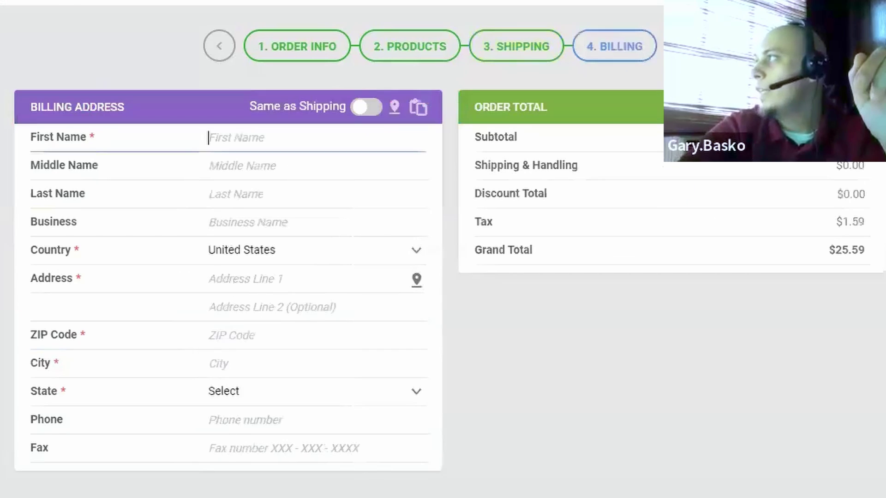
Step: Set billing to Same as Shipping and create the $25.59 order, proceeding to payment
left_click(369, 108)
left_click(372, 109)
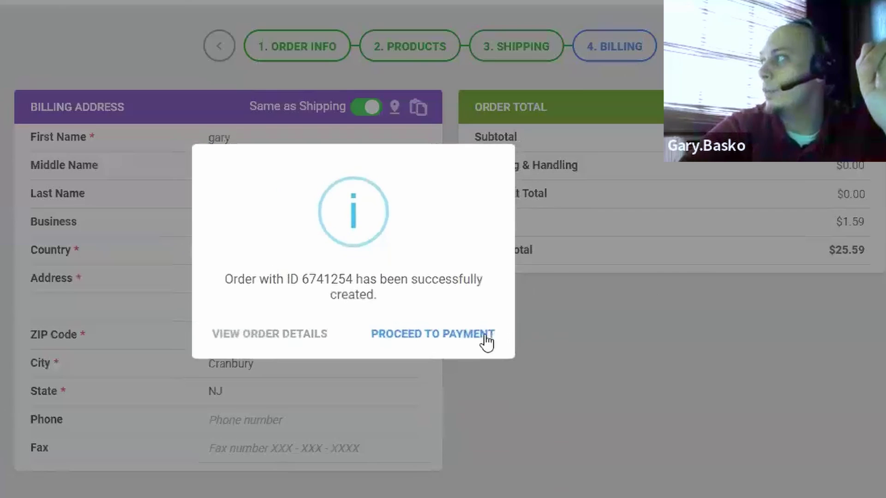
left_click(485, 342)
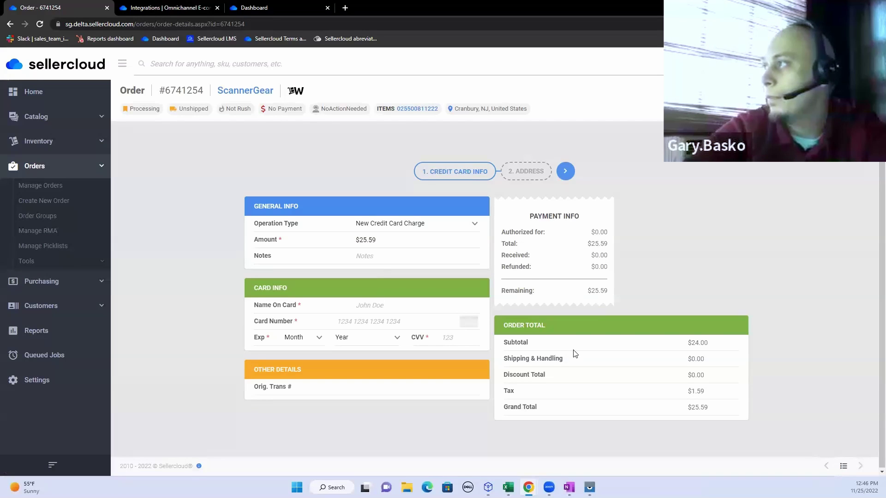
right_click(67, 189)
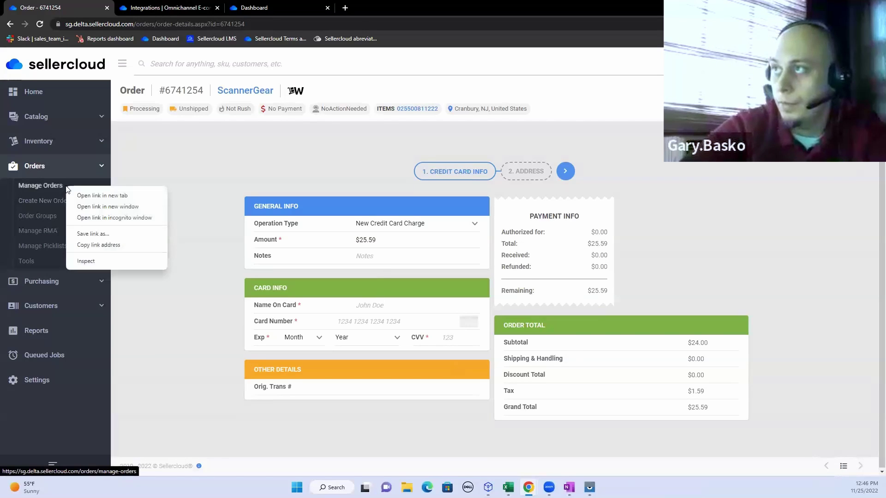
Step: Leave the unpaid order, search Manage Orders for the last 120 days, and select the newest order
left_click(58, 185)
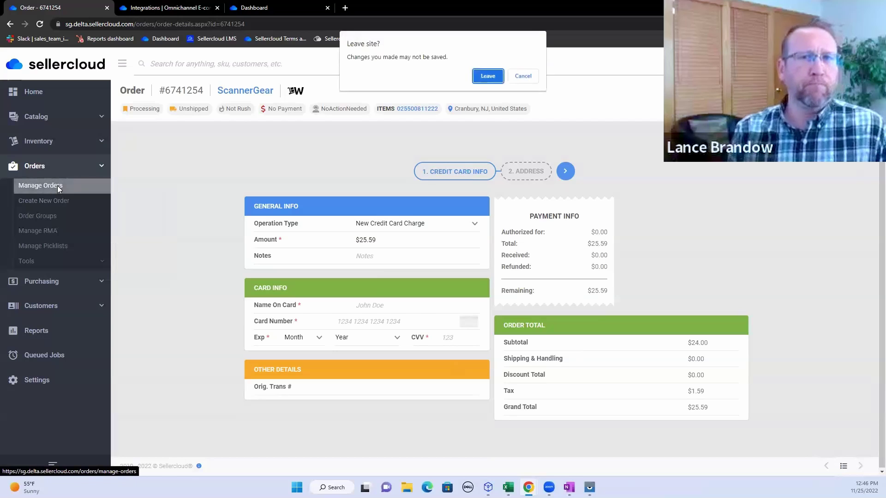
left_click(485, 77)
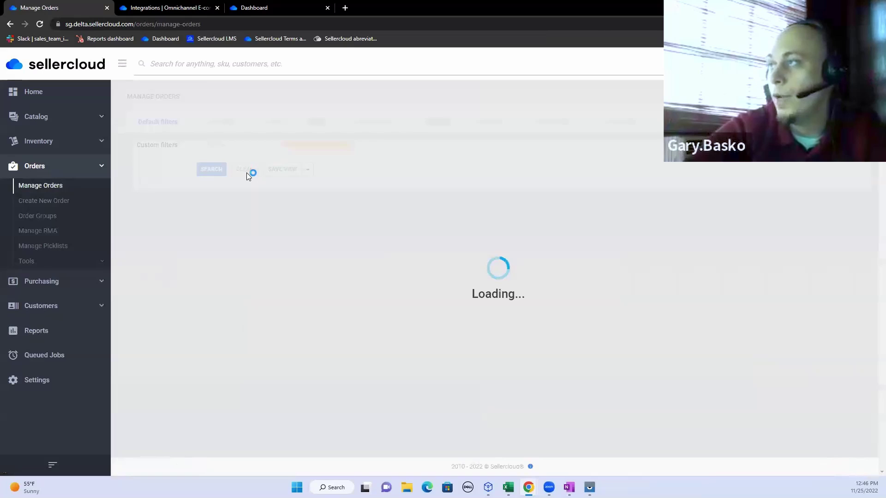
left_click(210, 167)
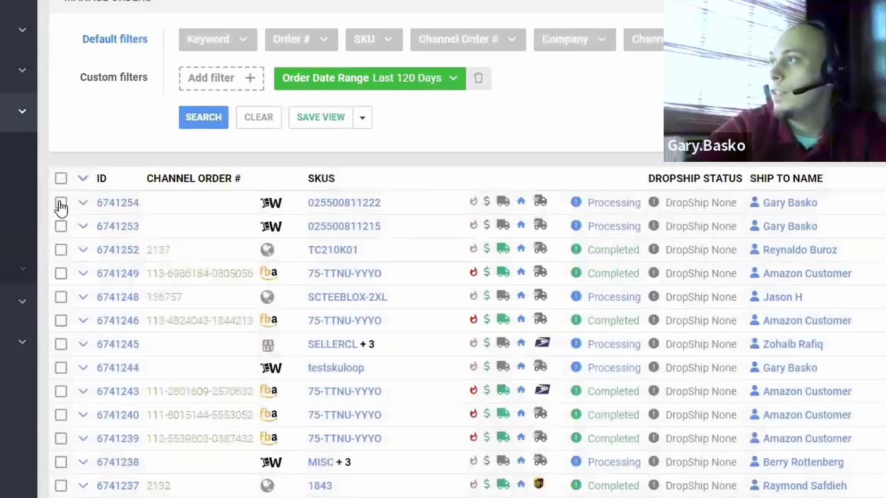
left_click(61, 203)
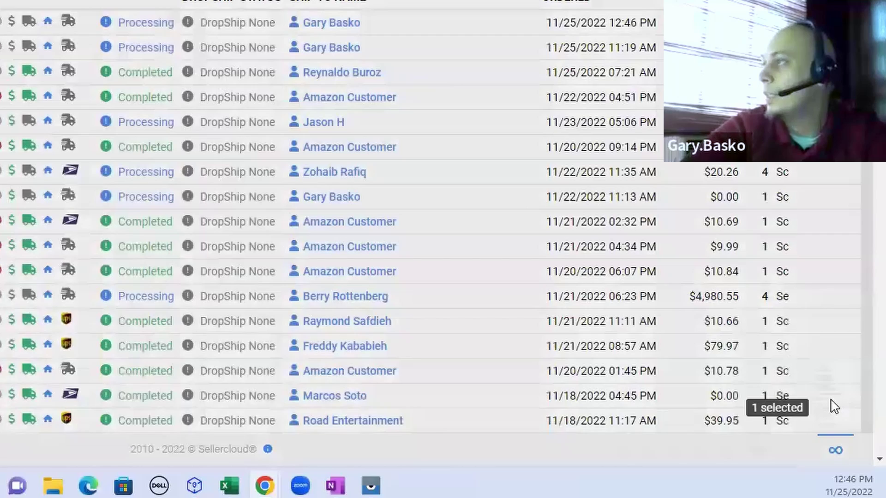
Step: Generate a WayToPay payment link for the selected order and open it
left_click(832, 405)
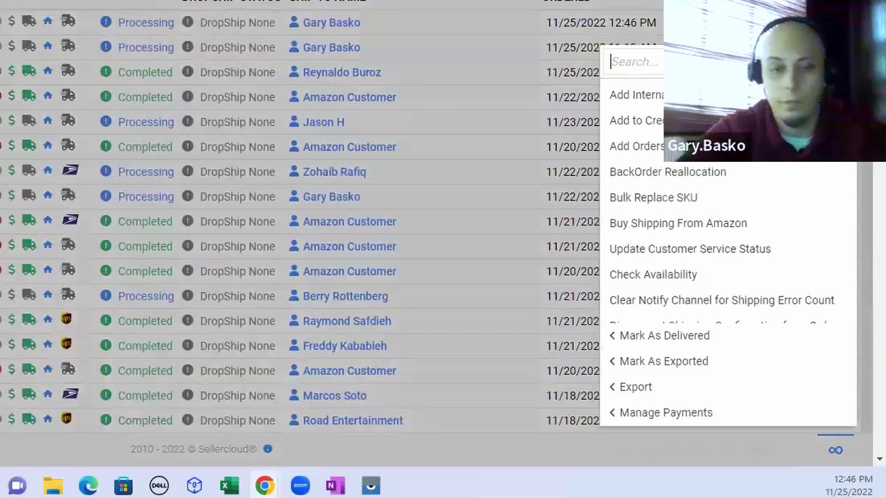
type("gener")
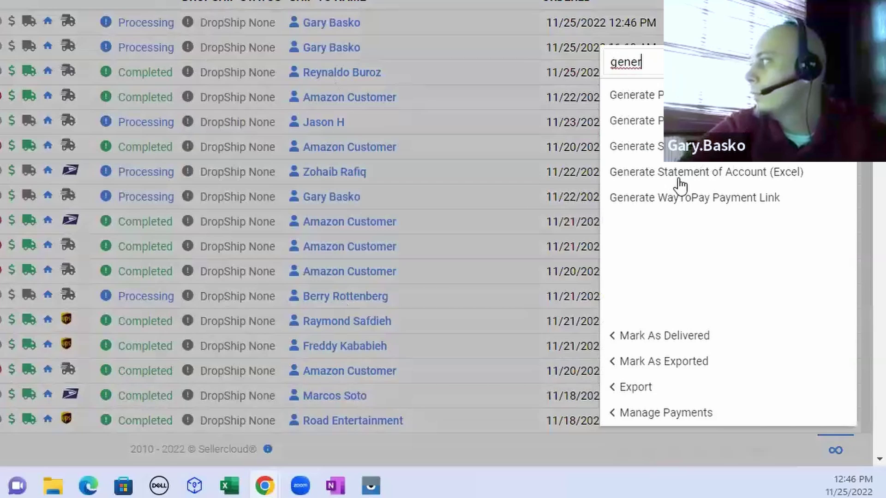
left_click(667, 198)
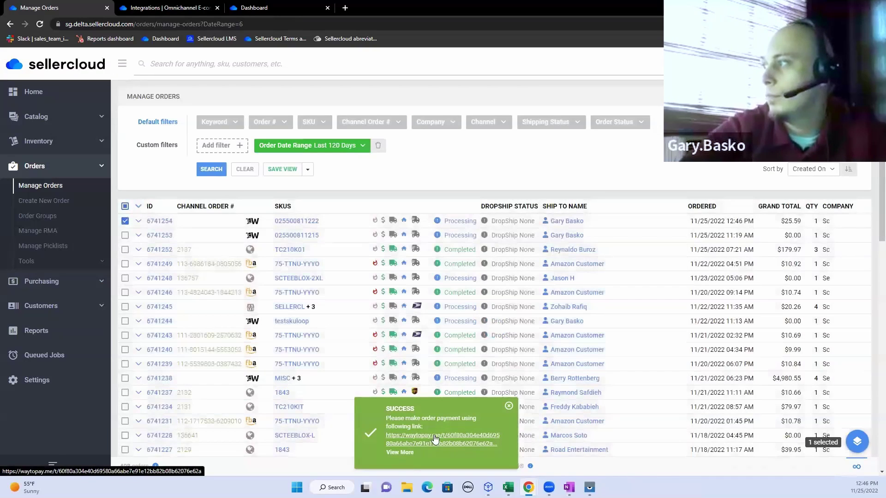
left_click(434, 434)
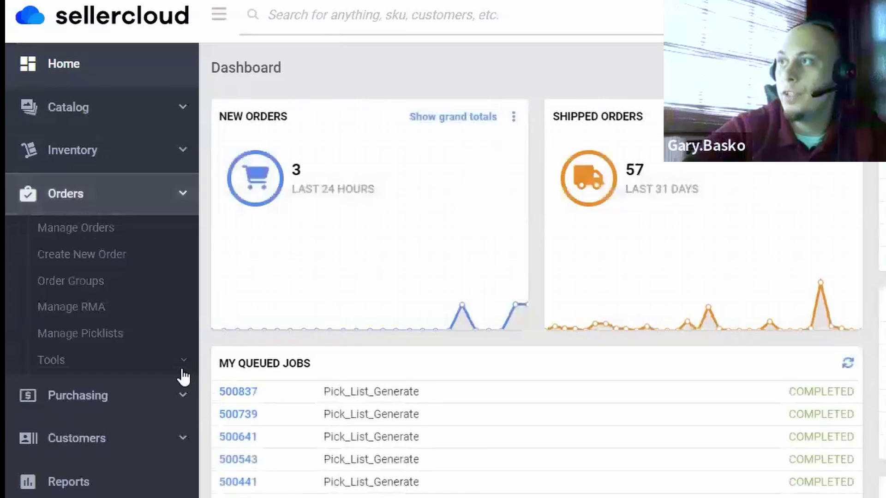
Step: Browse the Orders Tools, including Import Order Info, then return to Manage Orders
left_click(88, 265)
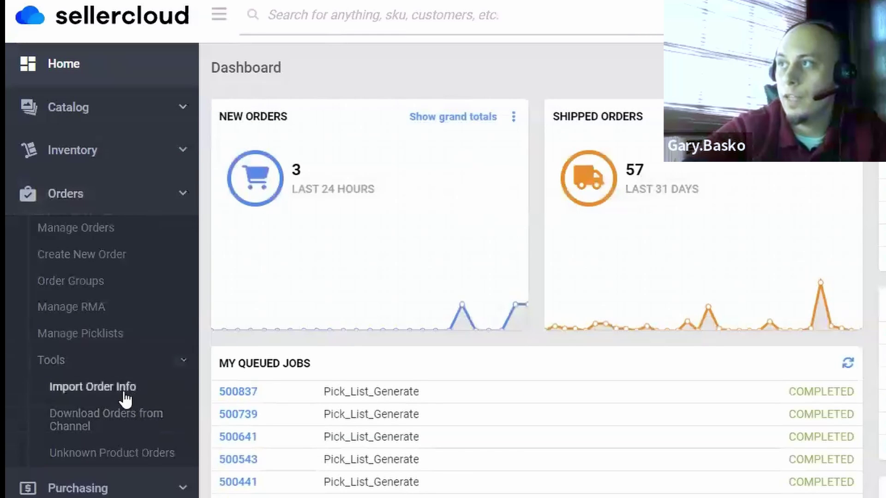
left_click(131, 392)
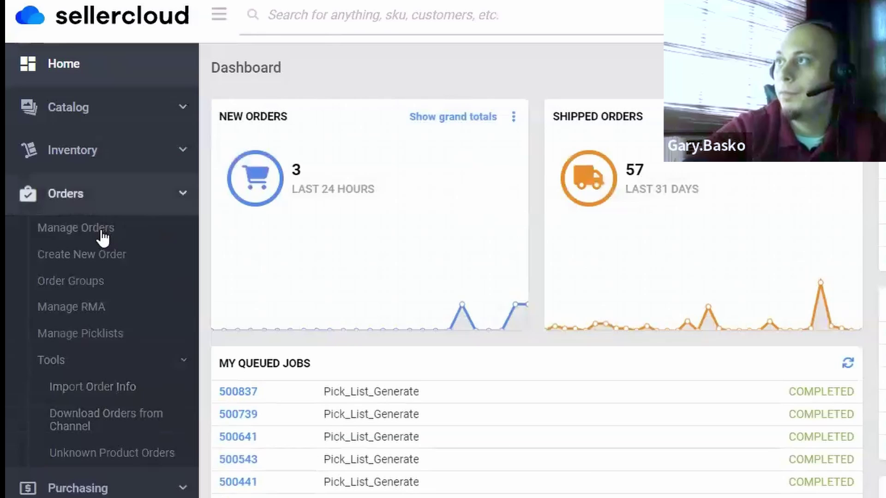
left_click(76, 231)
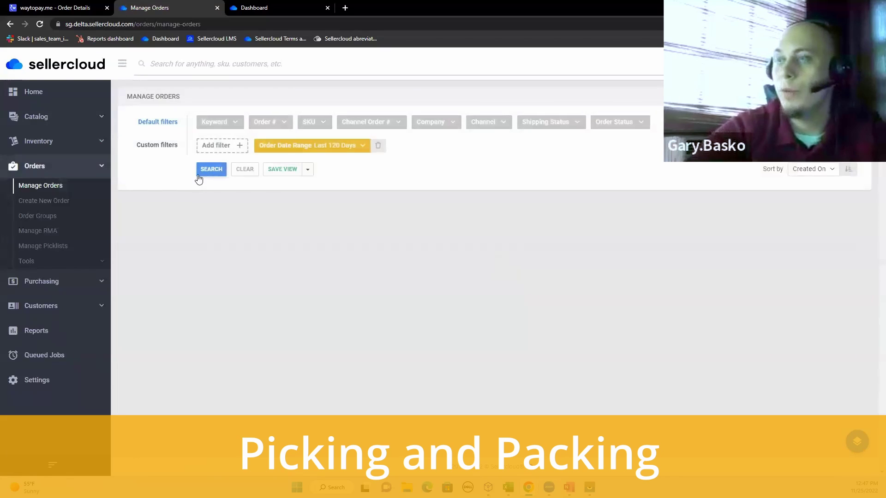
Step: Run the order search and switch Manage Orders to the Unshipped saved view
left_click(205, 176)
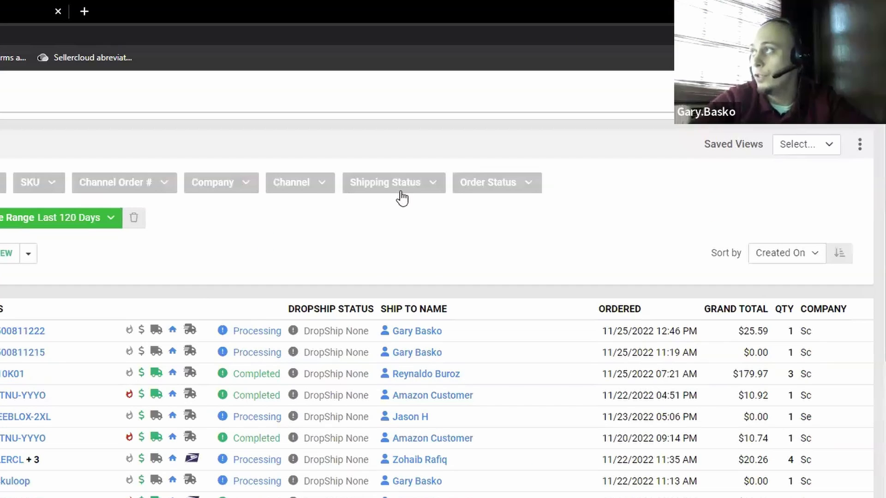
left_click(827, 144)
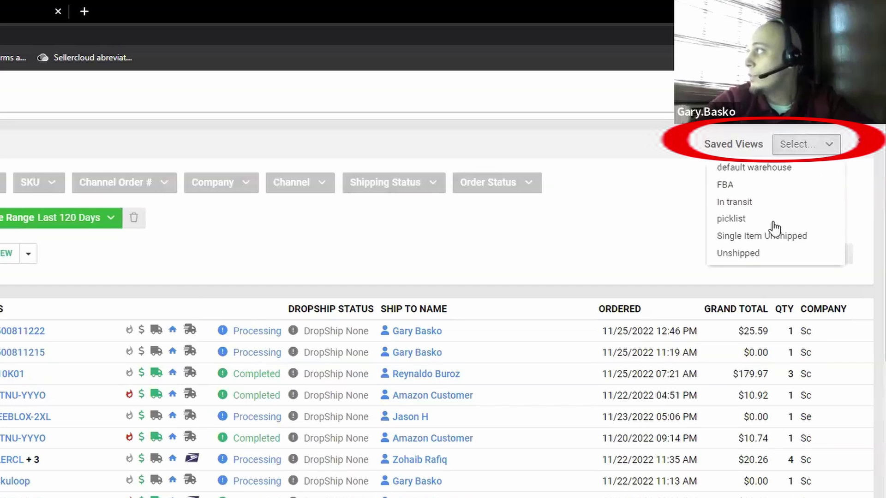
left_click(746, 255)
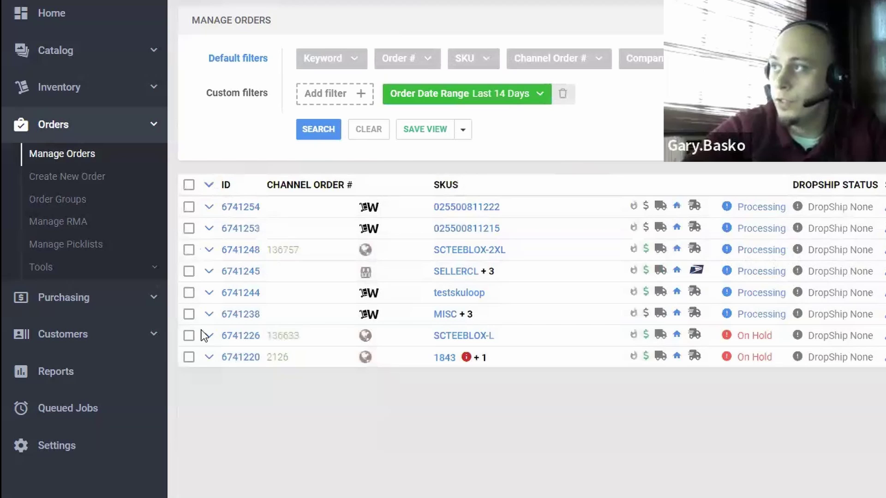
Step: Find picklist #8547 under Manage Picklists and open it
left_click(103, 253)
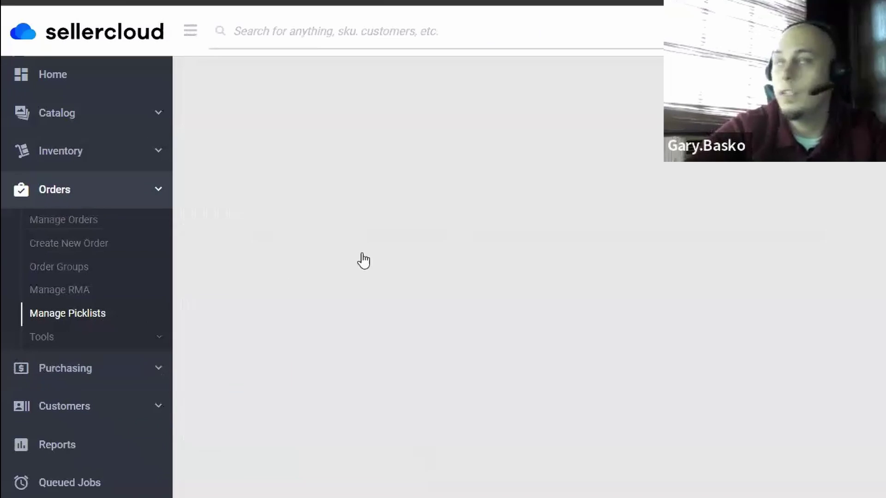
left_click(328, 197)
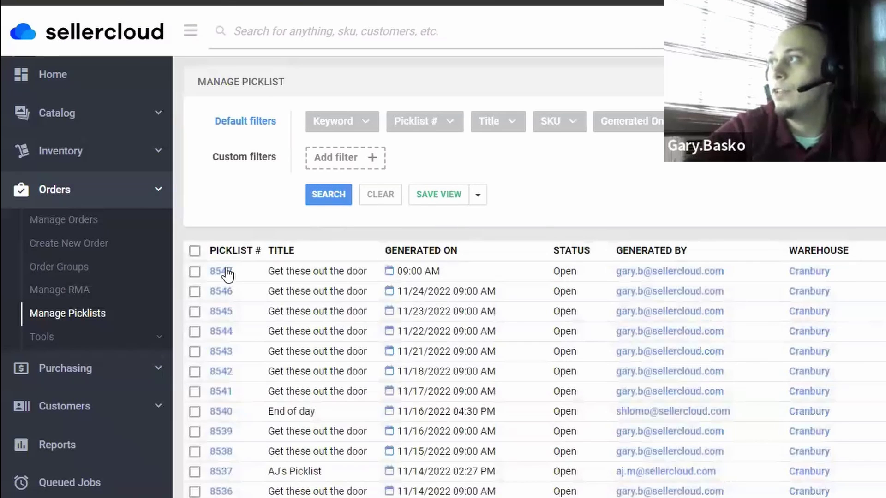
left_click(226, 273)
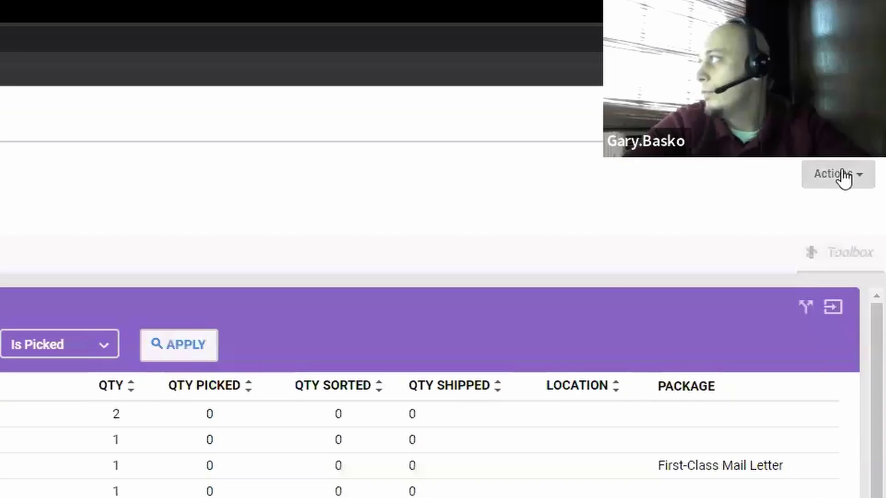
Step: Export picklist #8547 to PDF with images and open the downloaded file
left_click(861, 92)
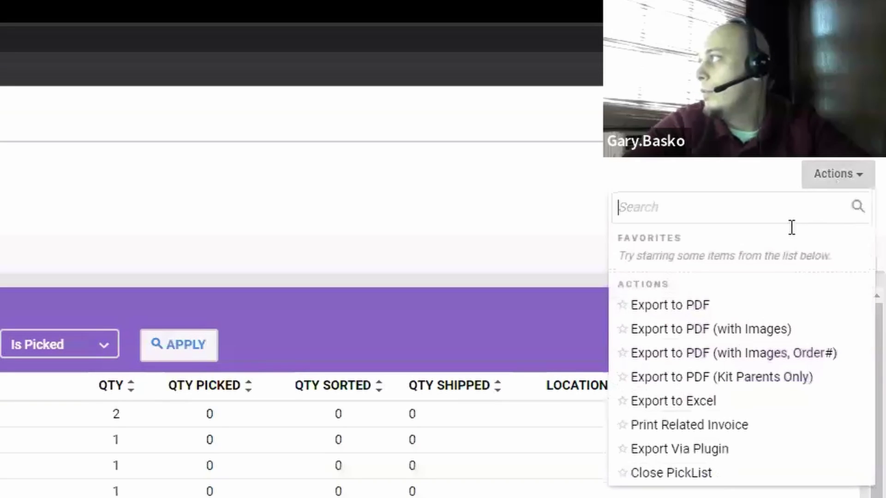
left_click(673, 329)
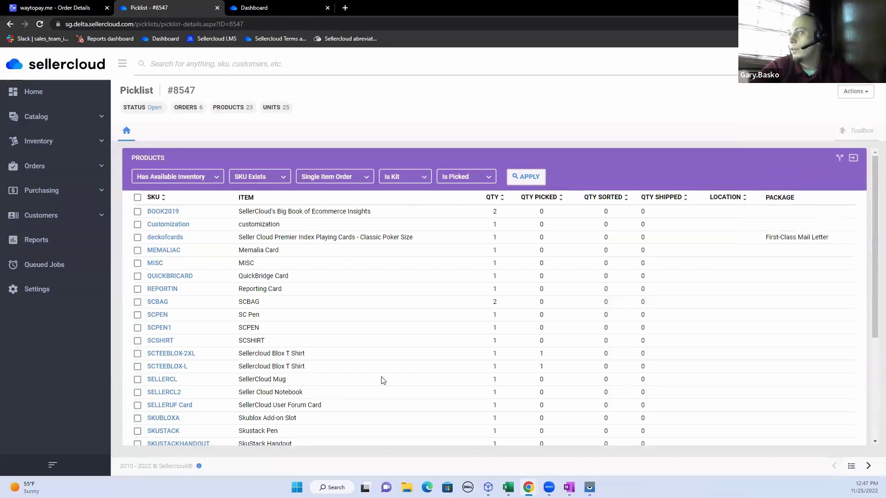
left_click(45, 467)
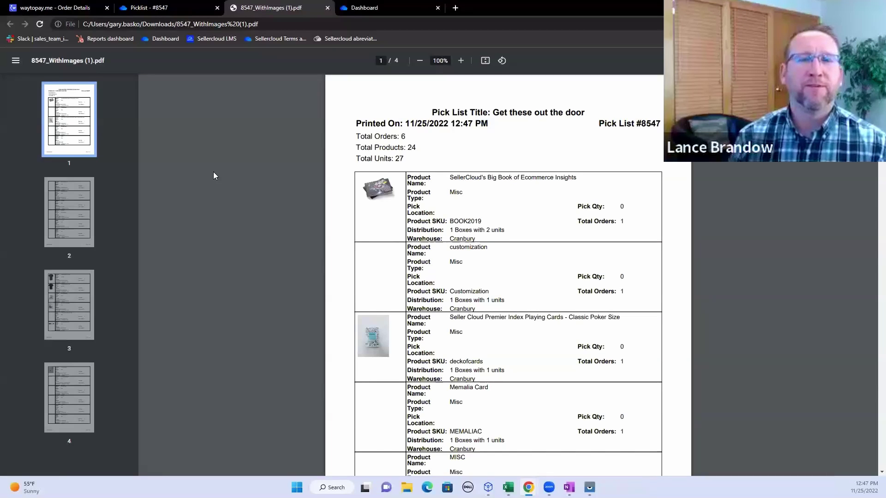
Step: Return from the PDF to the Sellercloud 'Picklist - #8547' page
left_click(163, 5)
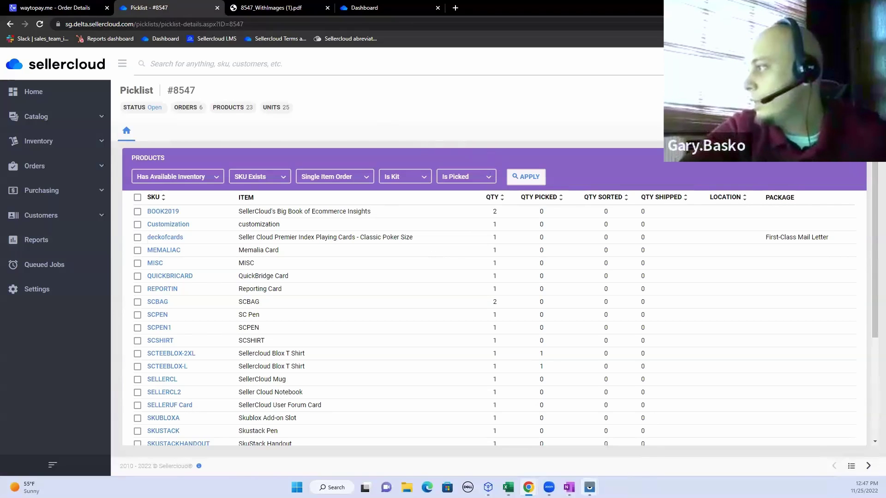
Step: On the mirrored phone, scroll through picklist #8547's products and picked quantities in Skustack
left_click(590, 487)
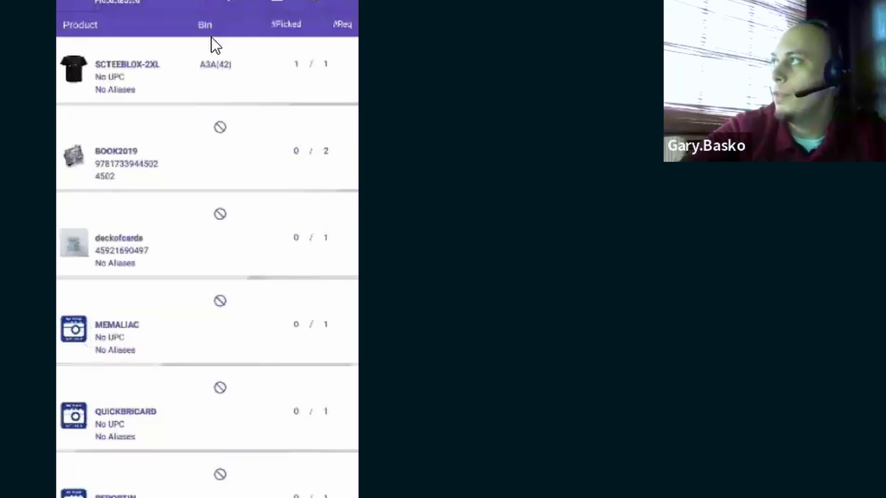
scroll(195, 331, "down", 4)
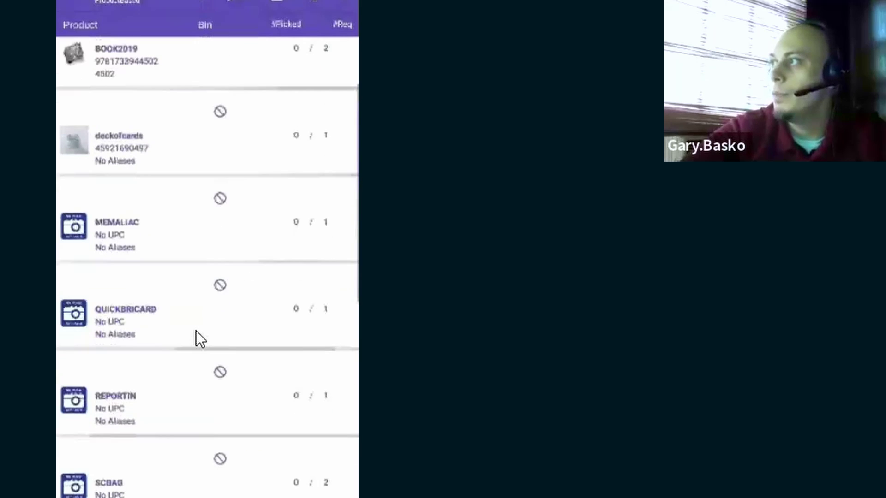
scroll(196, 330, "up", 1)
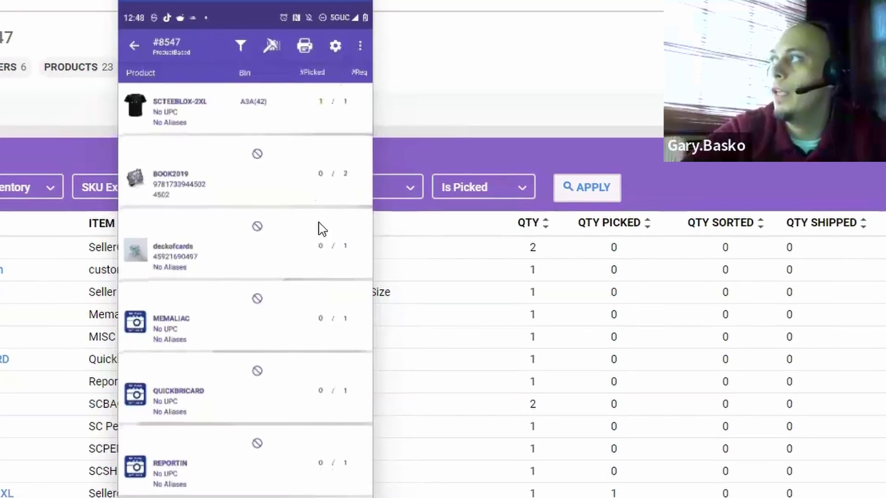
scroll(306, 267, "down", 2)
Step: List purchase orders from the last 120 days, then start a new ScannerGear purchase order
scroll(309, 267, "down", 1)
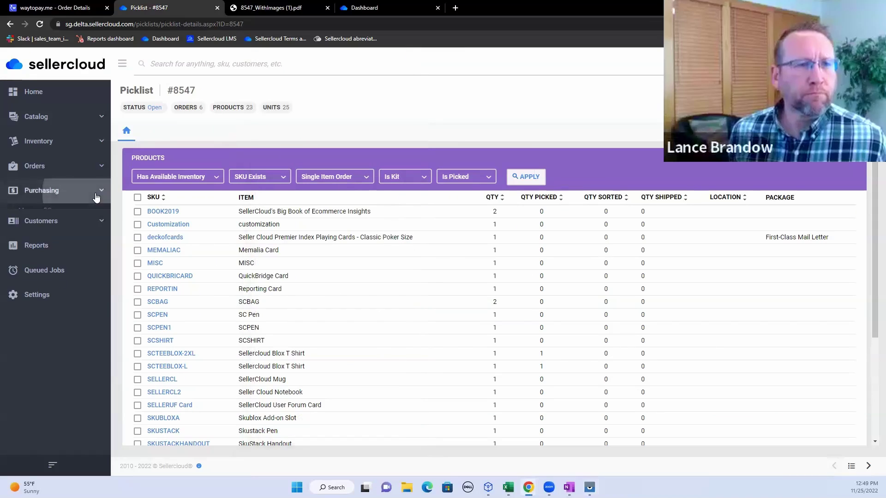
left_click(96, 190)
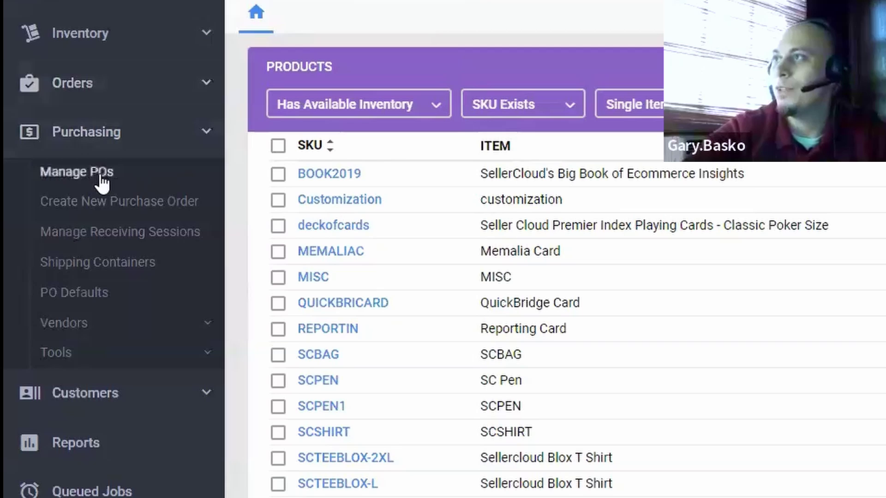
left_click(102, 182)
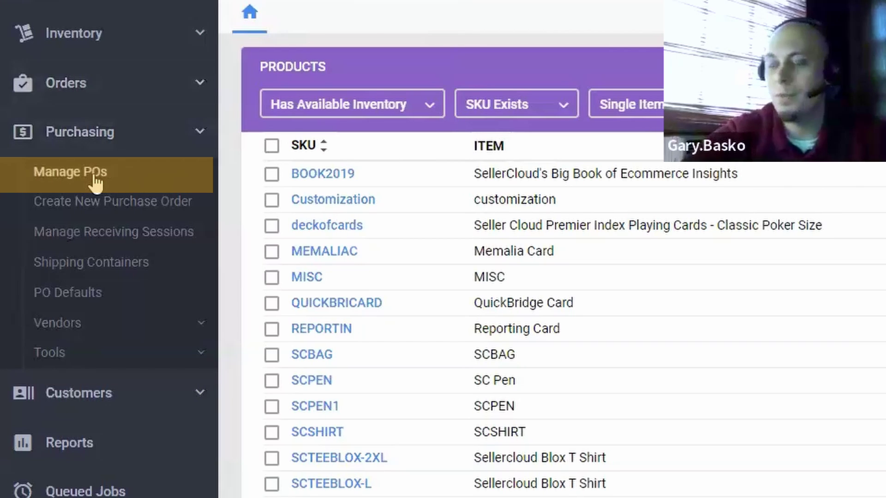
left_click(96, 182)
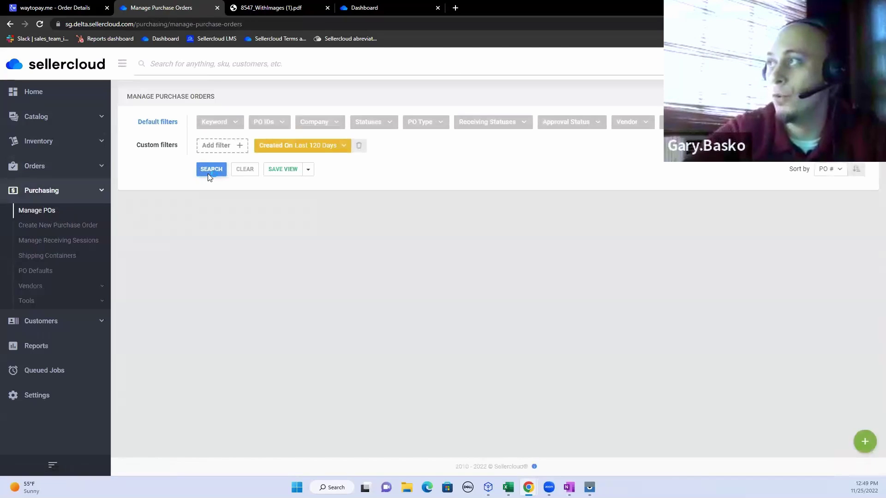
left_click(210, 174)
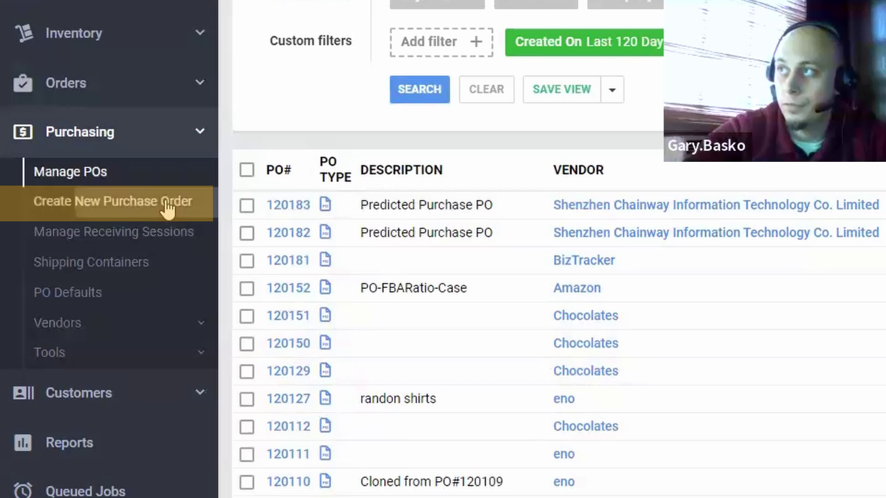
left_click(86, 226)
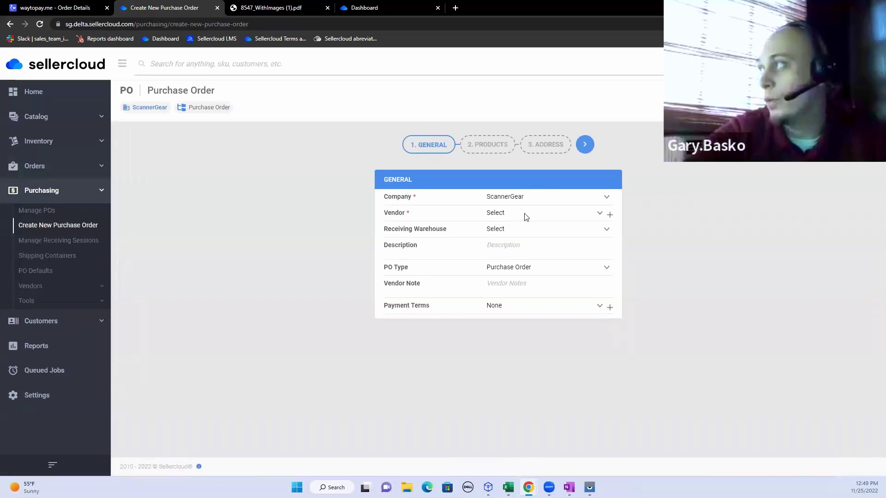
Step: Set eBay as vendor and Cranbury as receiving warehouse on the new purchase order
left_click(525, 215)
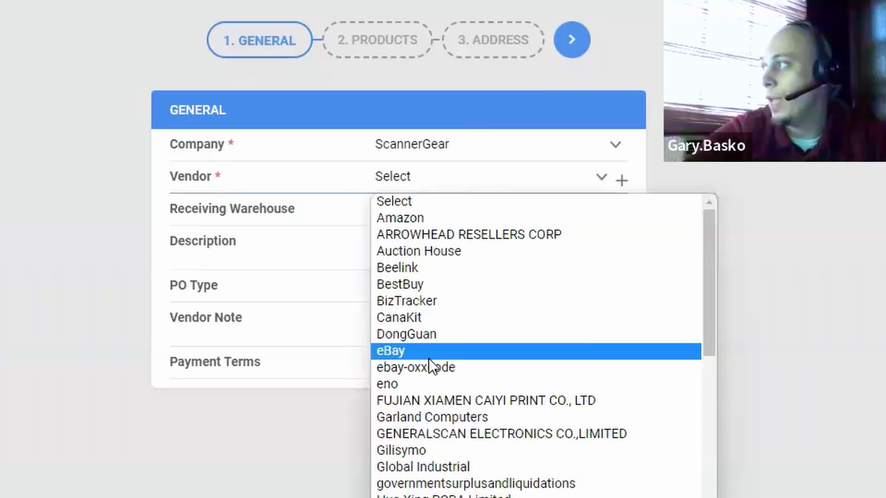
left_click(428, 358)
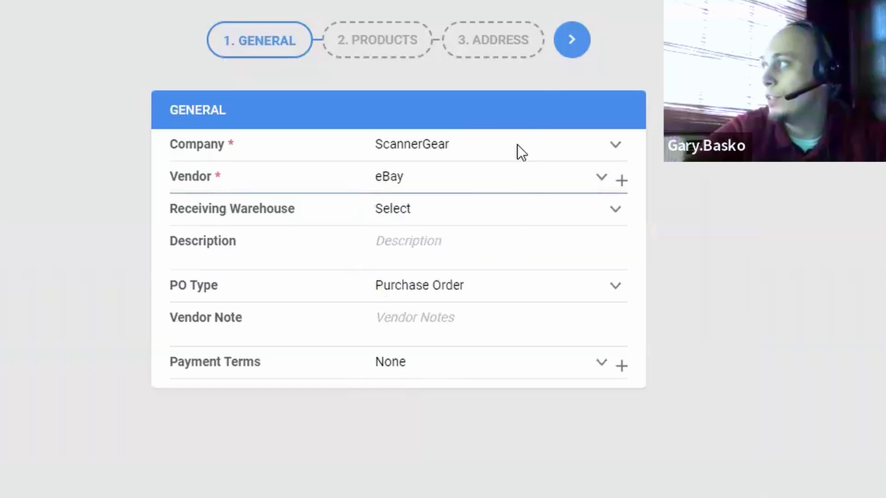
left_click(453, 212)
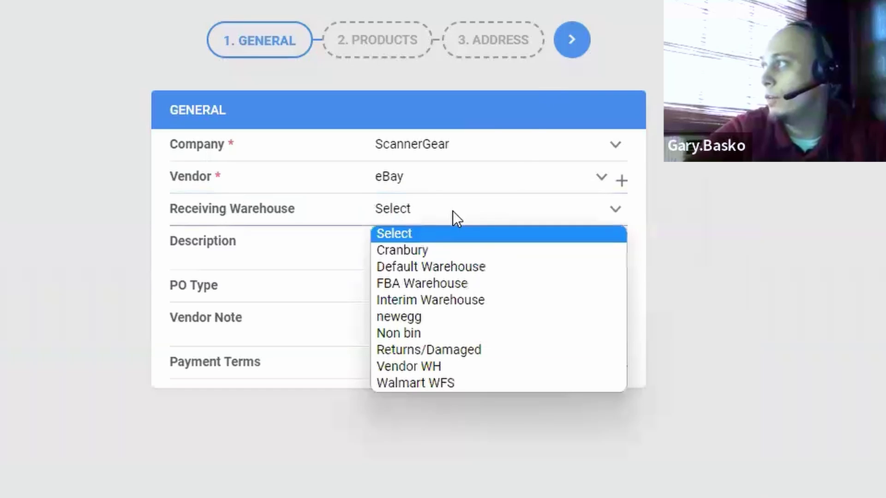
left_click(419, 250)
left_click(582, 46)
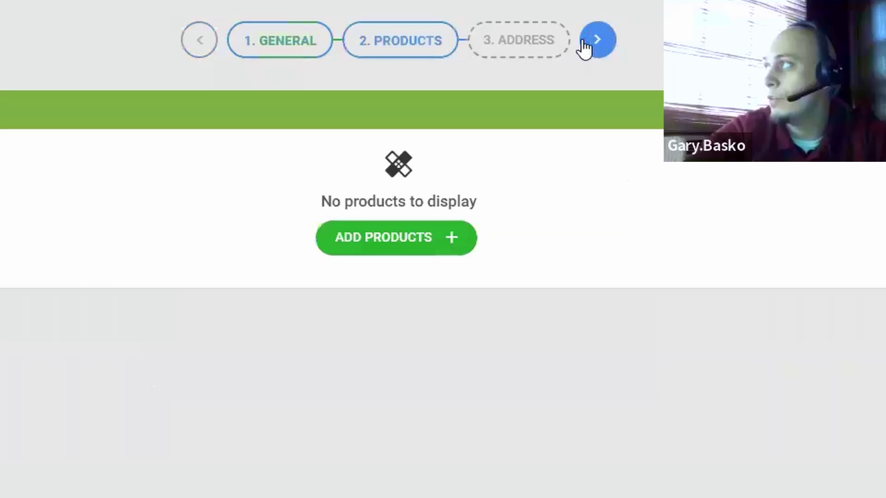
Step: Add Kelloggs raisin bran to the order with 1 total unit
left_click(493, 251)
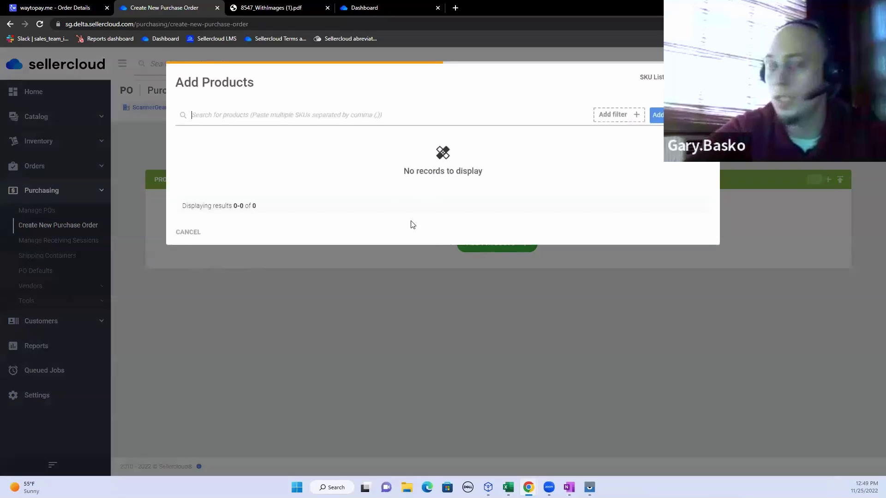
type("a")
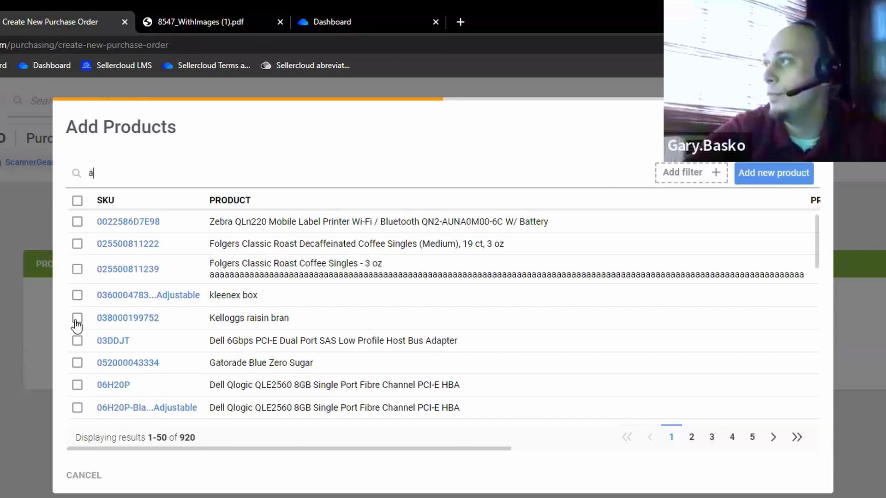
left_click(77, 318)
left_click(796, 485)
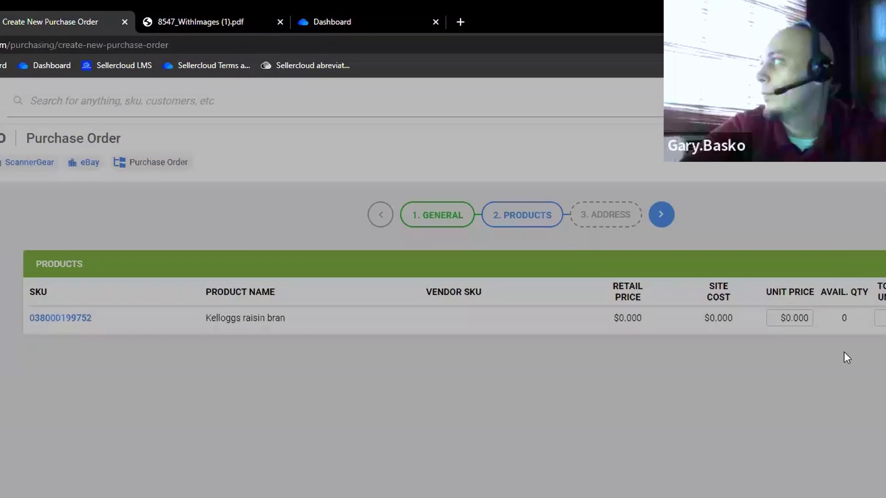
left_click(882, 319)
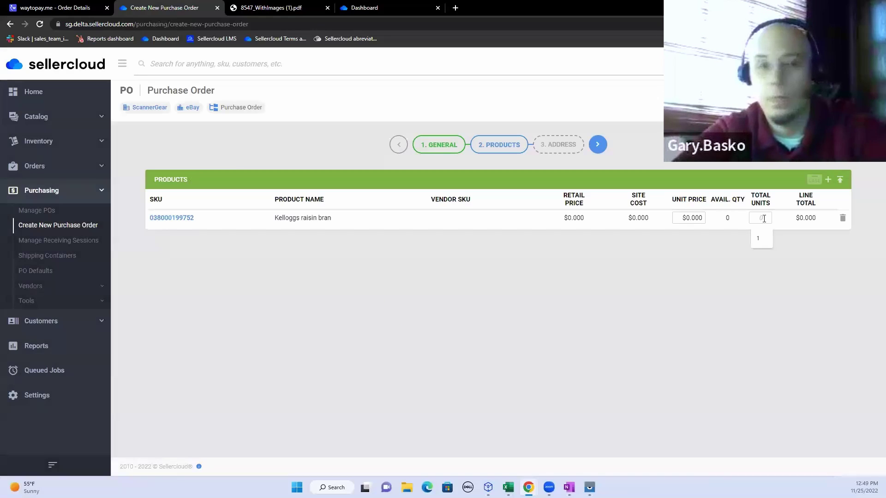
type("1")
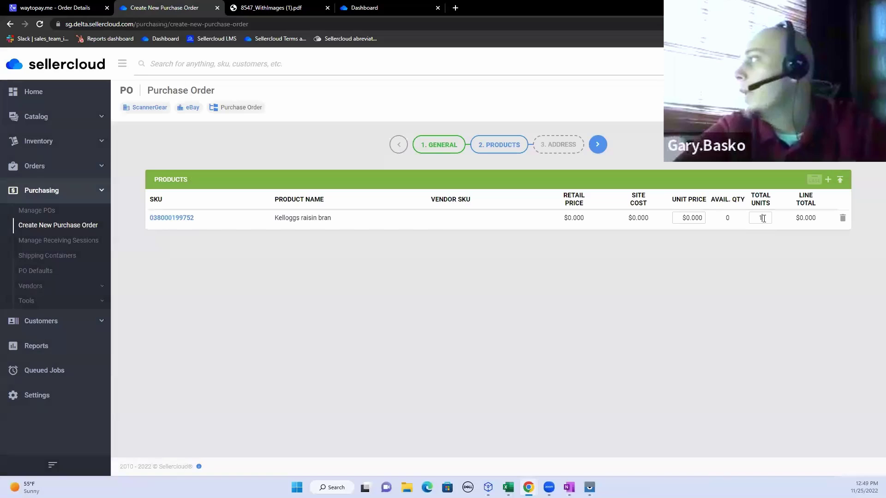
Step: Fill the ship-to with the saved Cranbury address, then head back to the purchase order list
left_click(597, 145)
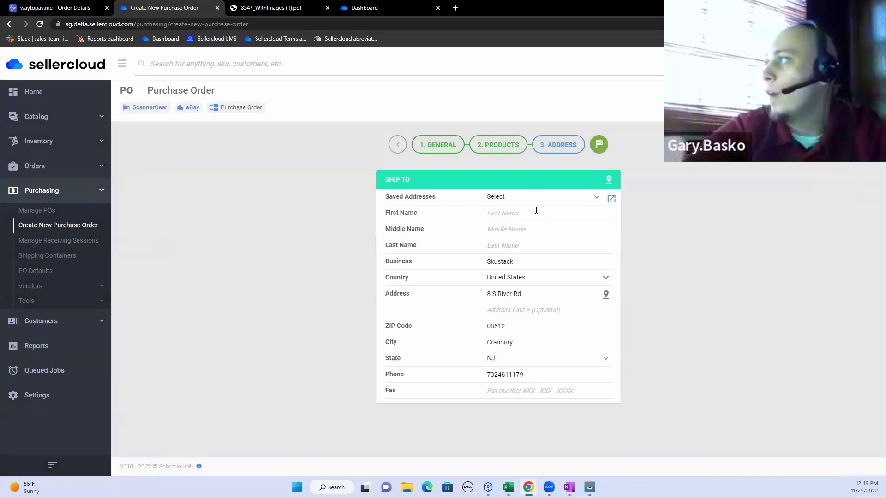
left_click(557, 197)
left_click(546, 216)
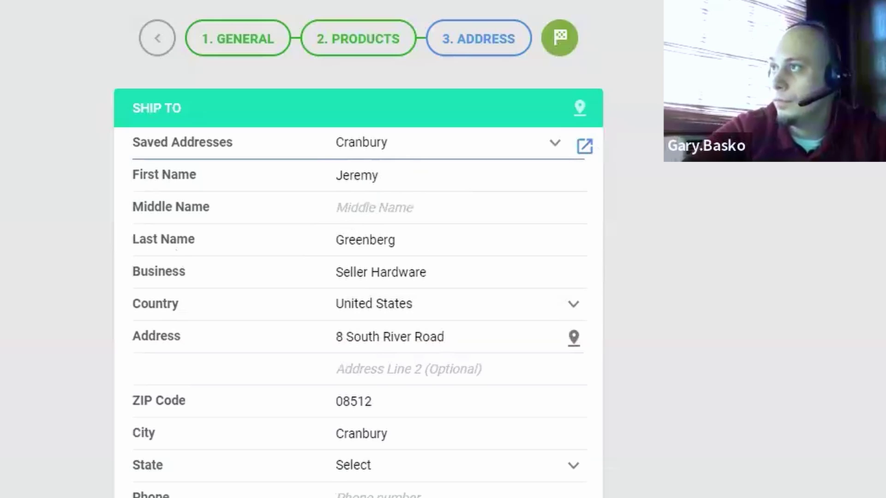
left_click(77, 210)
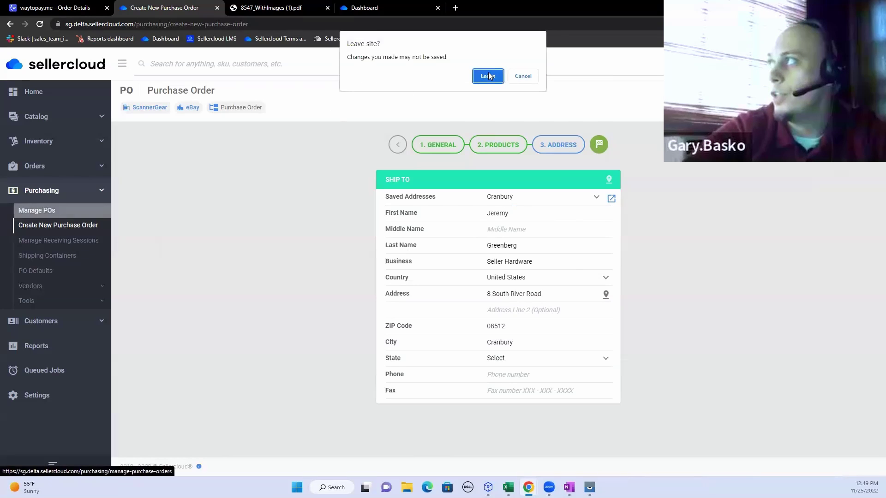
Step: Discard the unsaved order, search recent purchase orders, and open PO 120183
left_click(488, 76)
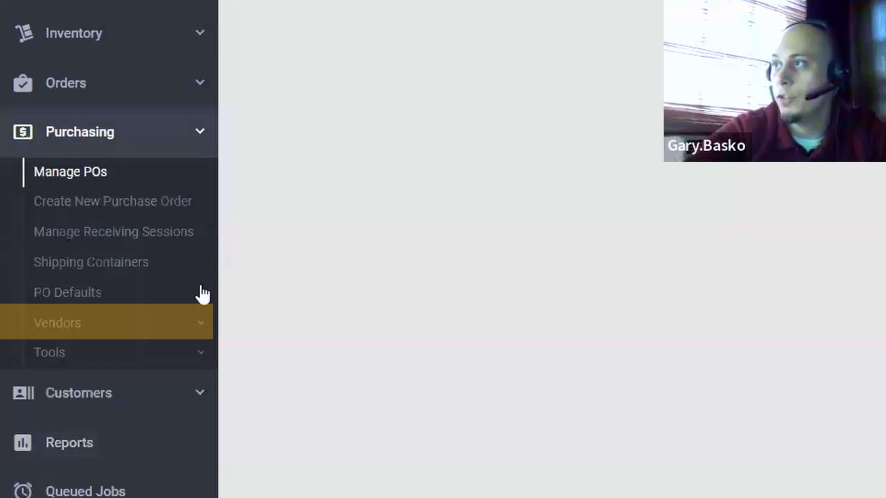
left_click(168, 331)
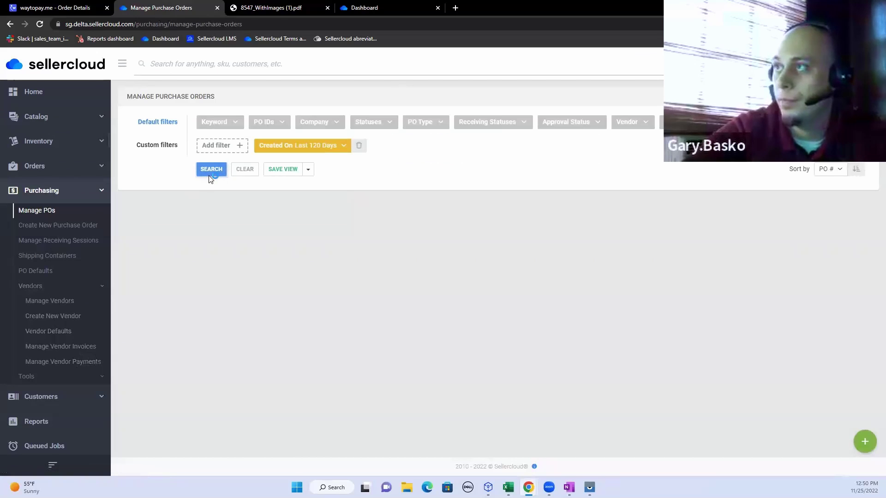
left_click(415, 99)
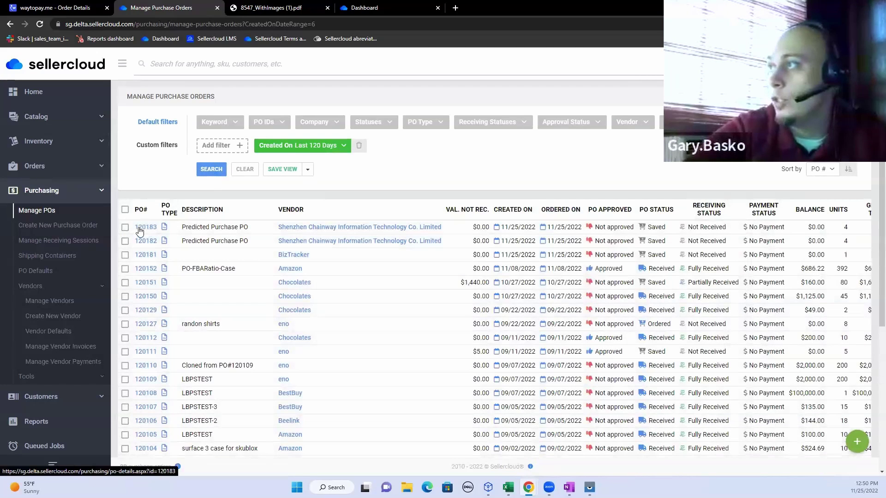
left_click(139, 229)
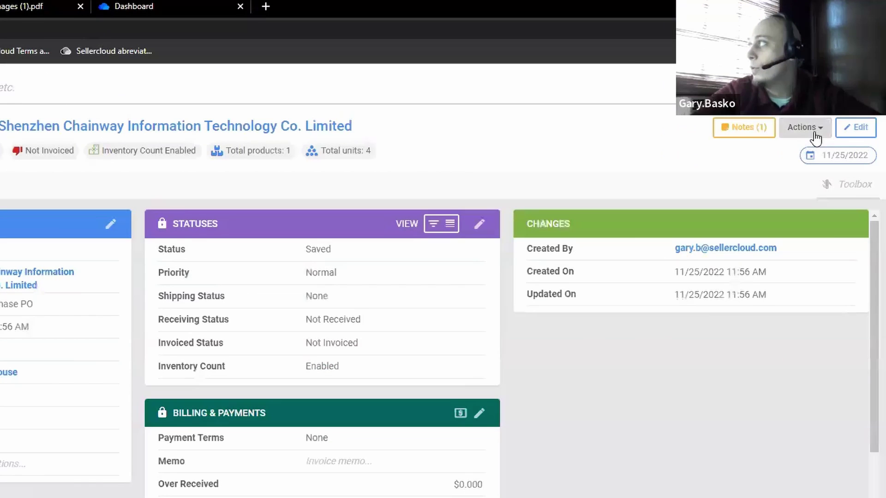
Step: Start Receive Shipment on PO 120183, then switch to Skustack's Receiving screen on the phone
left_click(834, 92)
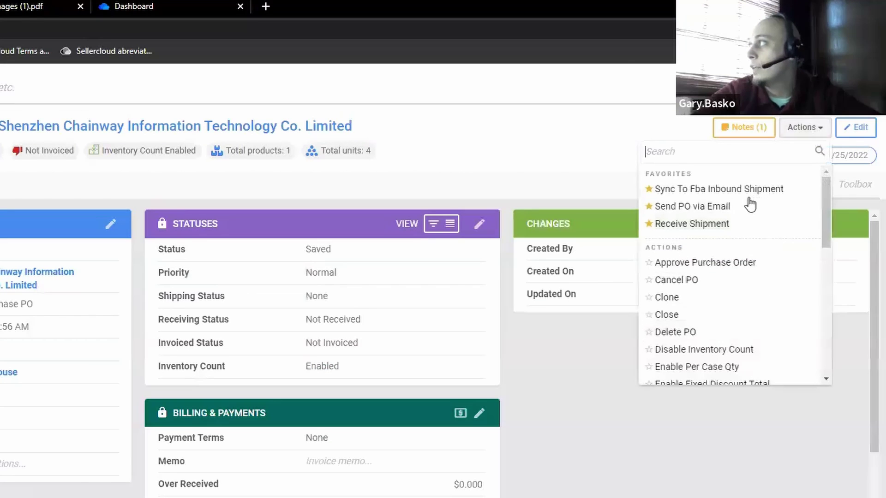
left_click(720, 226)
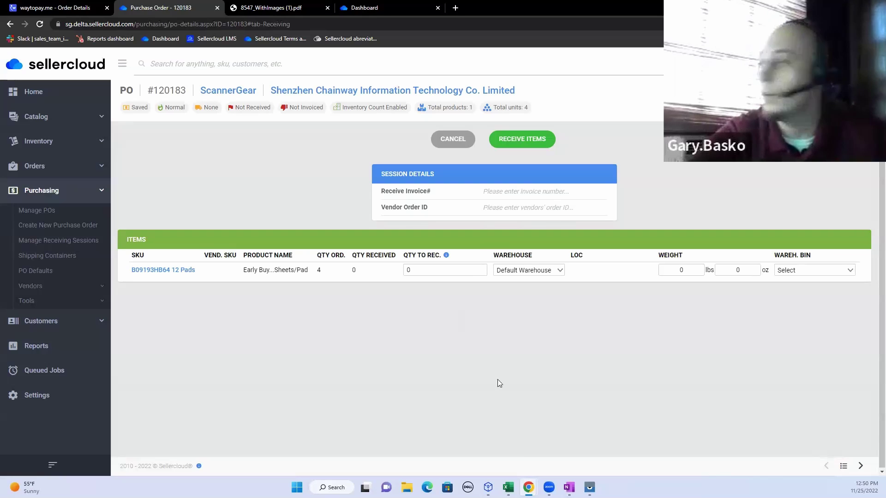
mouse_move(589, 487)
left_click(618, 438)
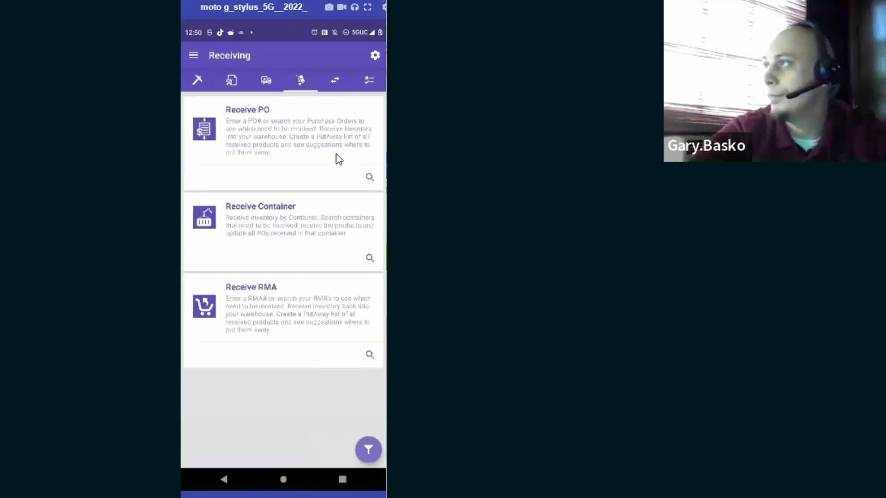
Step: Look up PO 120183 through Skustack's Receive PO search to load it for receiving
left_click(376, 178)
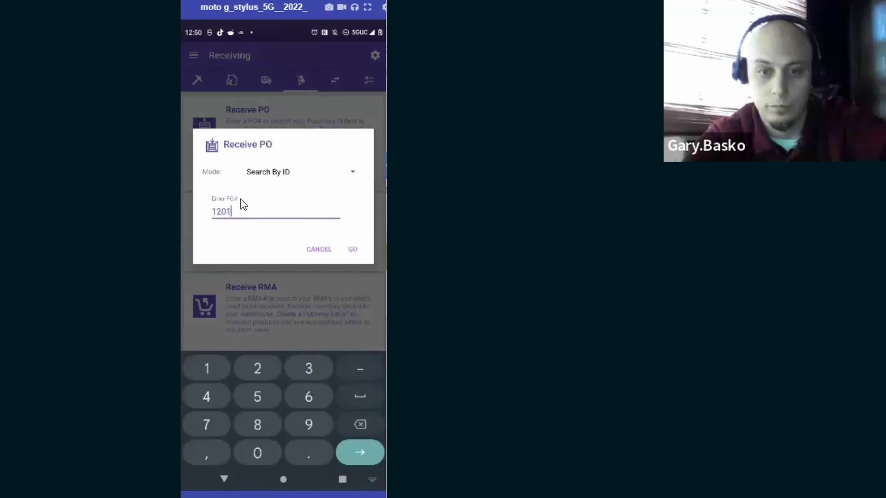
type("120183")
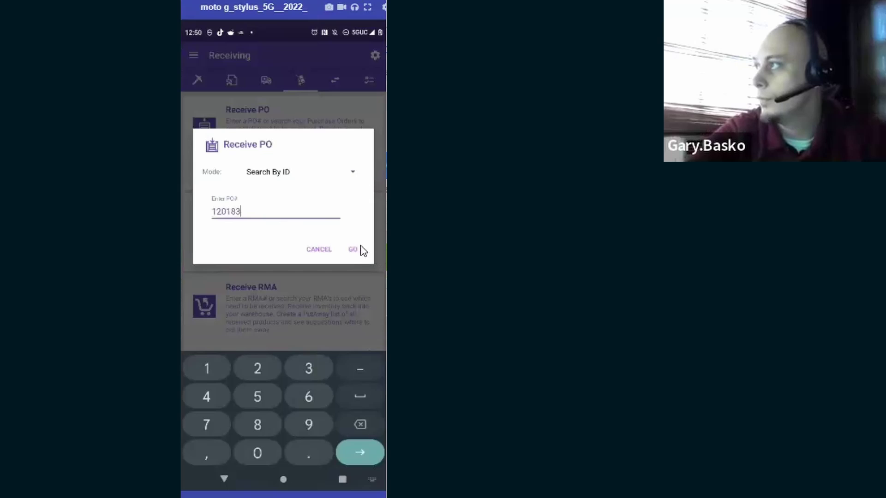
left_click(351, 251)
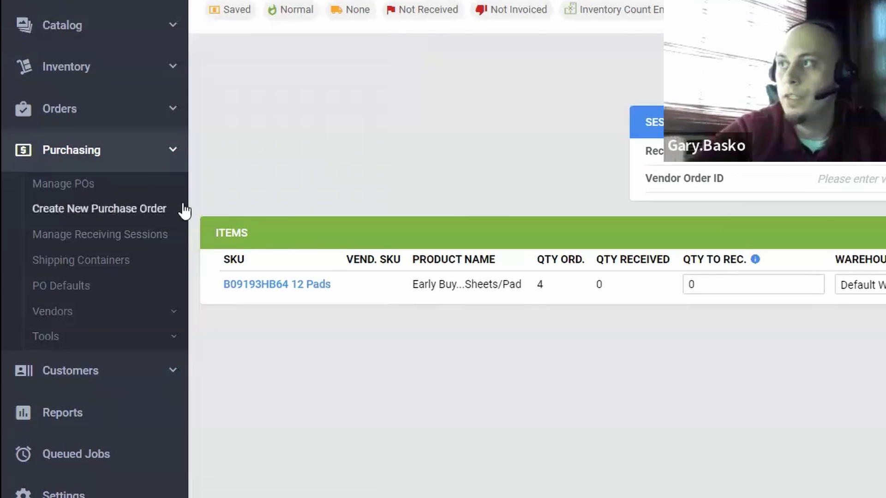
Step: On Predictive Purchasing, set Days Of Order and Days To Order to 60, then search
left_click(174, 340)
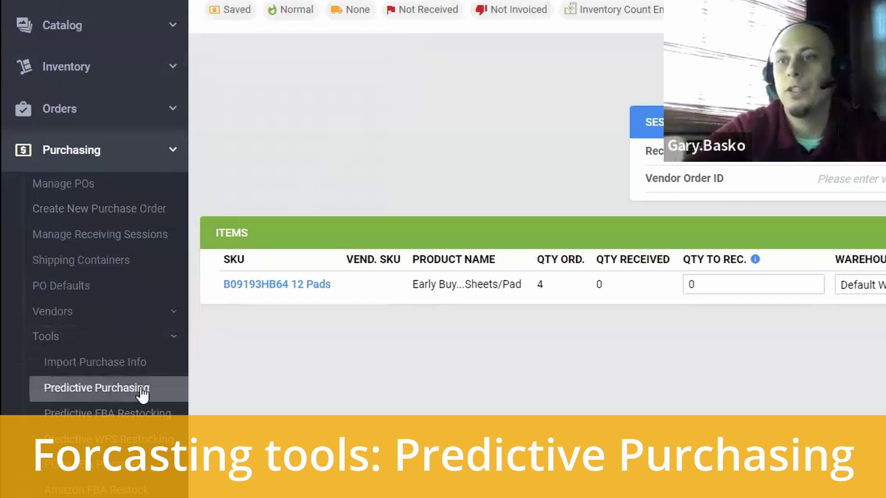
left_click(141, 389)
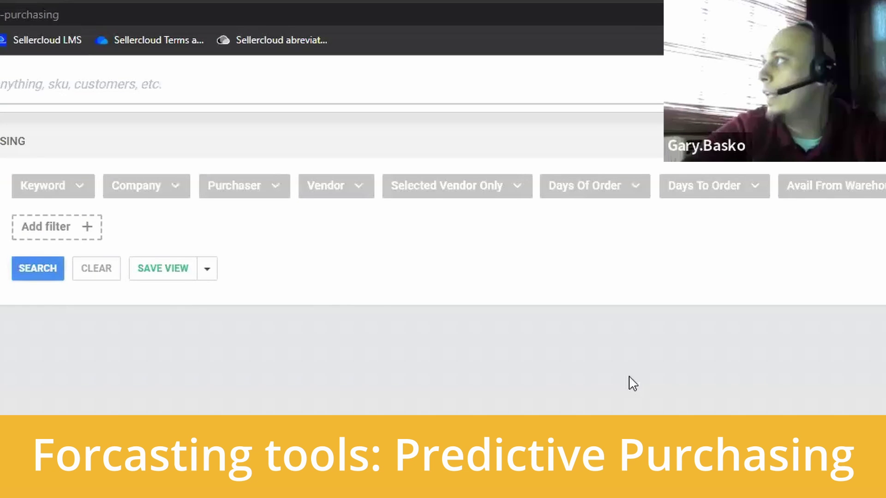
left_click(617, 194)
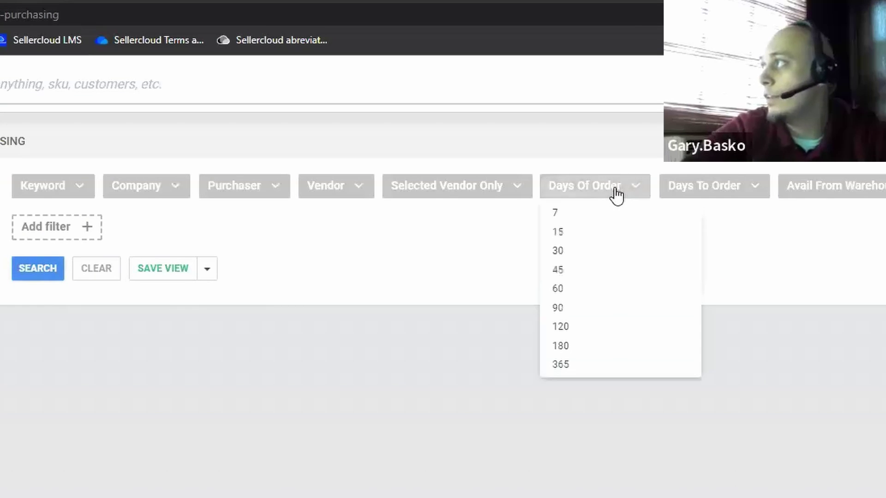
left_click(576, 290)
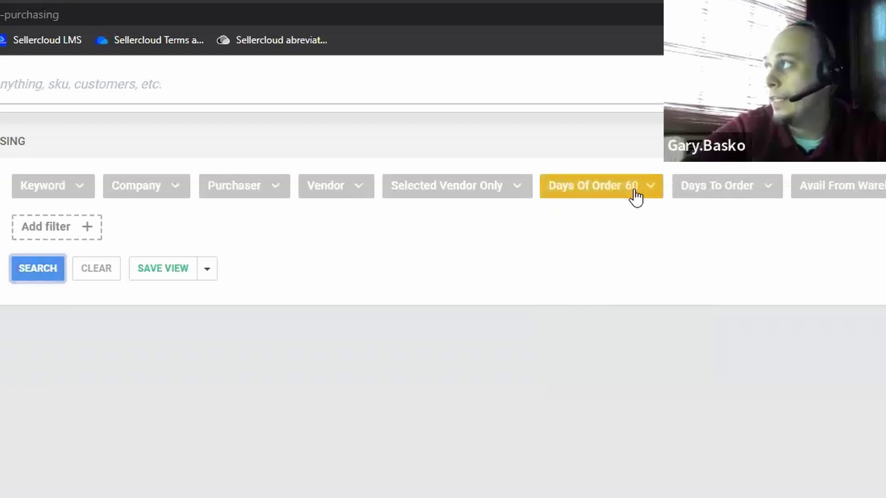
left_click(762, 199)
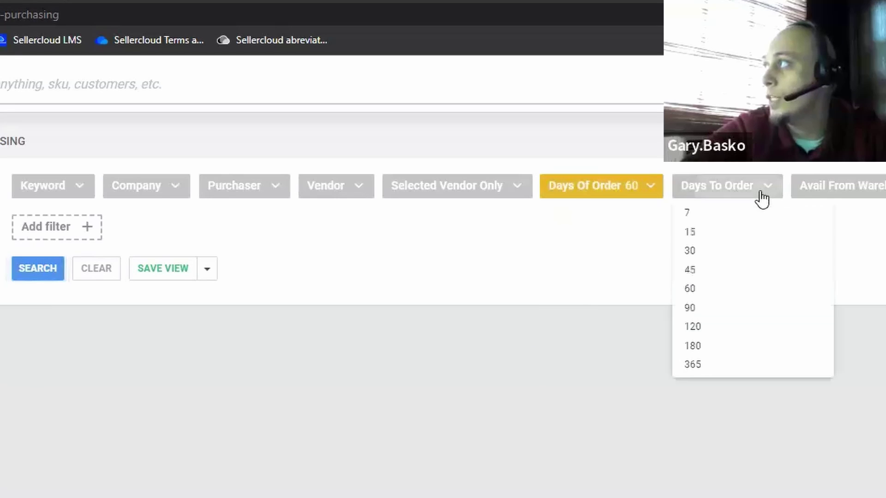
left_click(712, 290)
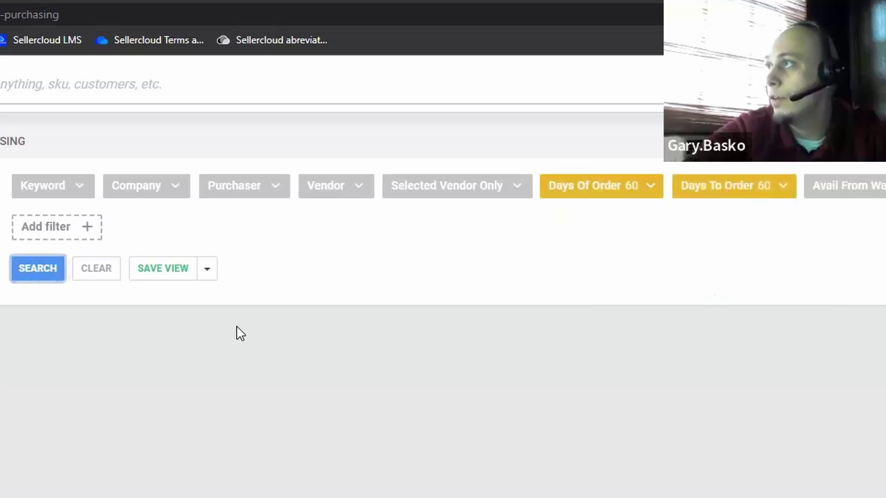
left_click(54, 278)
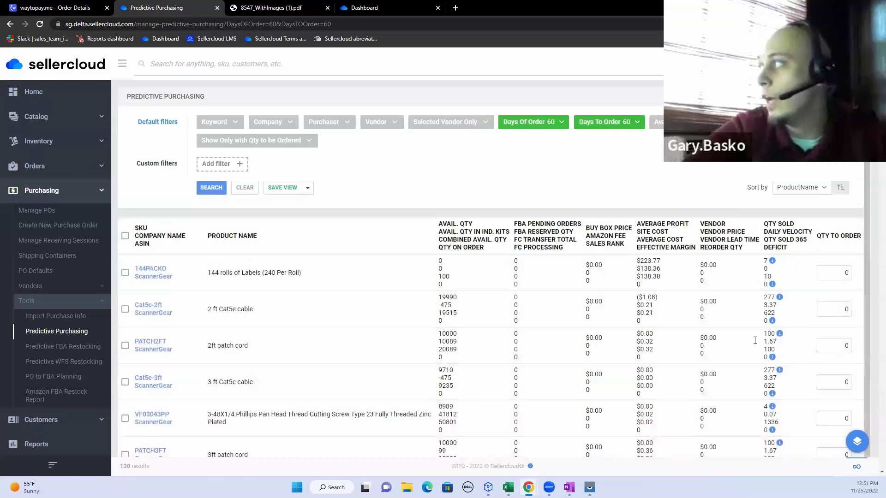
Step: Change Qty To Order for the first two Assembled Shipper rows from 51 to 151
scroll(708, 398, "down", 1)
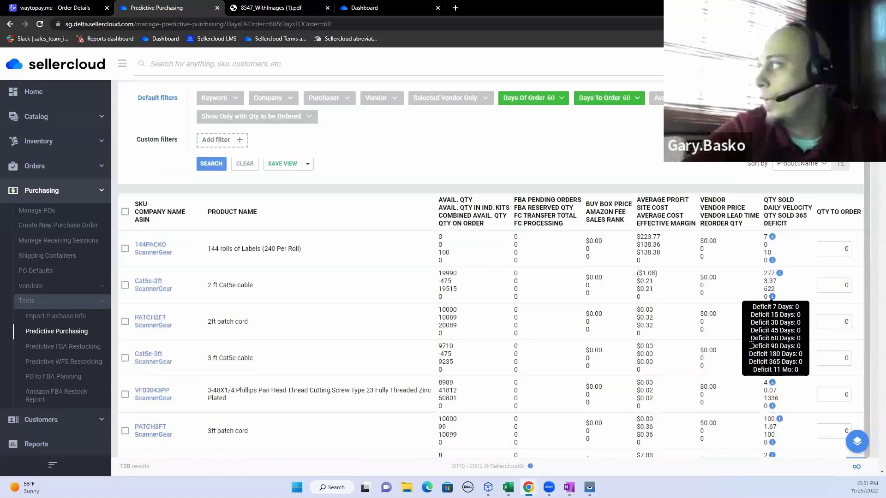
scroll(708, 398, "down", 5)
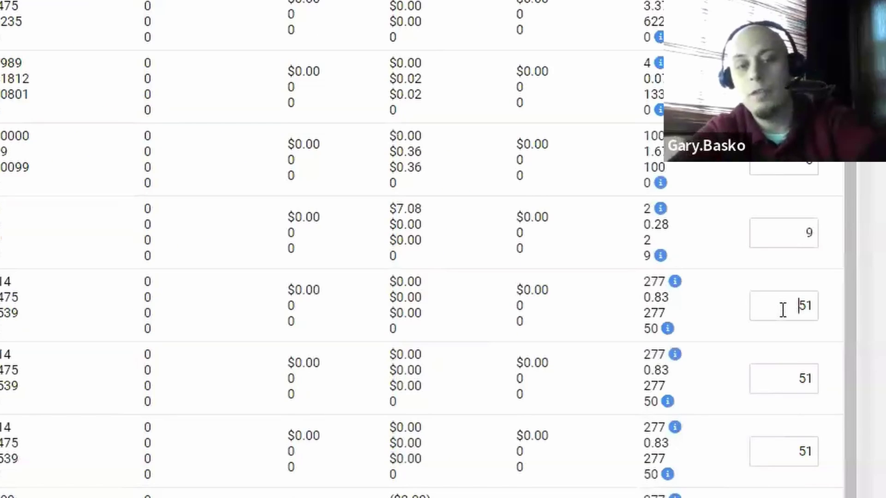
type("1")
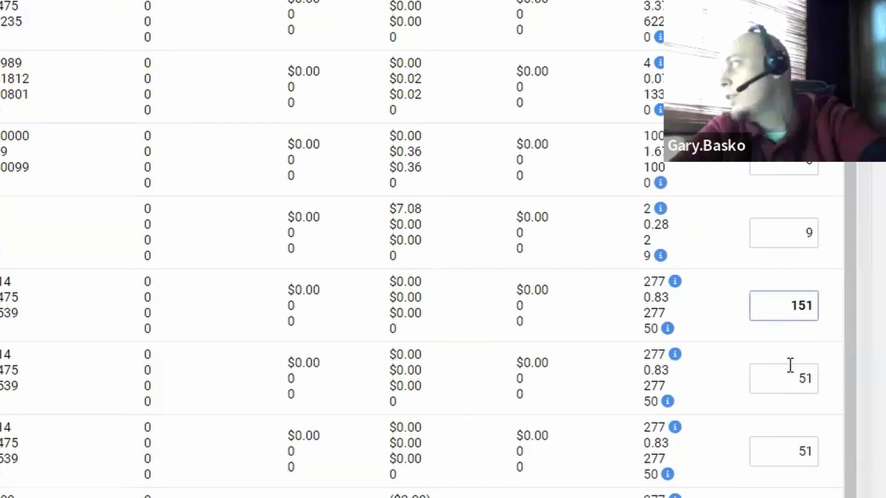
left_click(787, 365)
type("1")
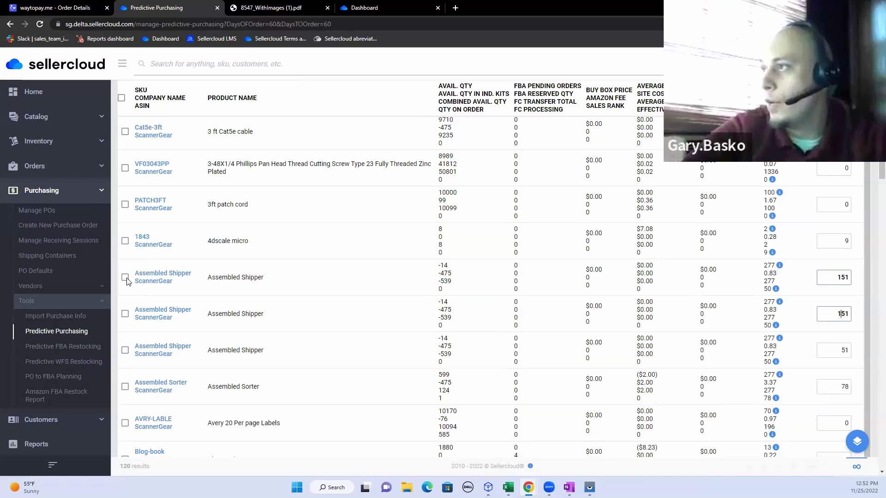
Step: Select the Assembled Shipper rows, view bulk actions without choosing one, then deselect both rows
left_click(125, 278)
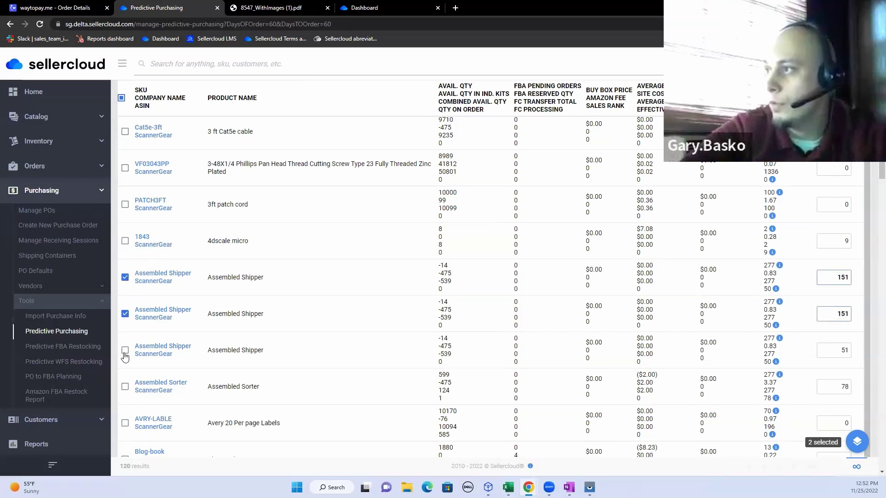
left_click(856, 442)
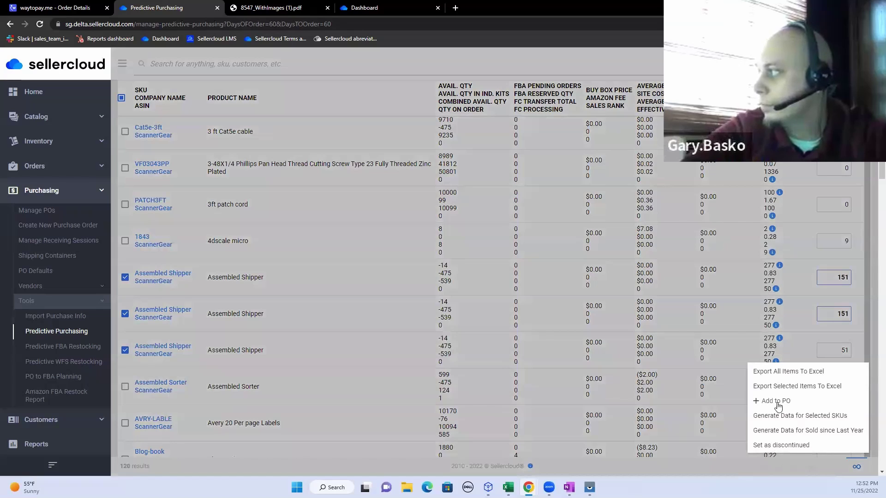
left_click(116, 339)
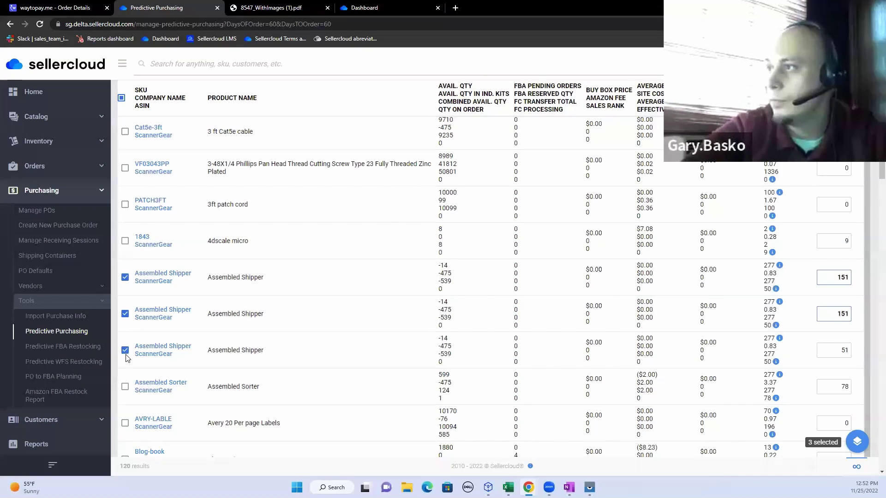
left_click(125, 316)
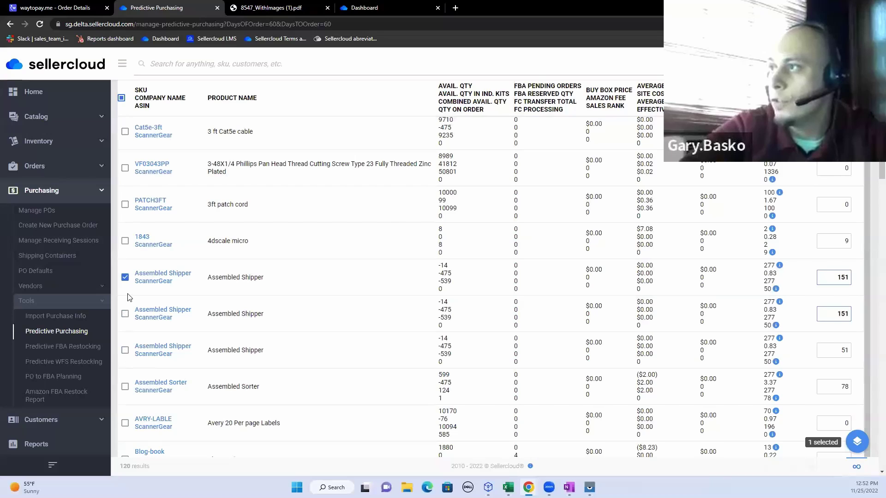
left_click(125, 277)
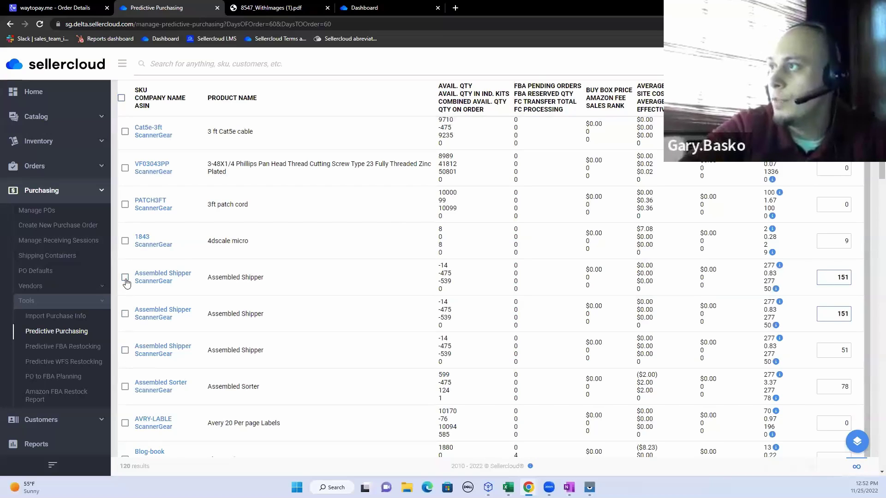
scroll(125, 283, "up", 5)
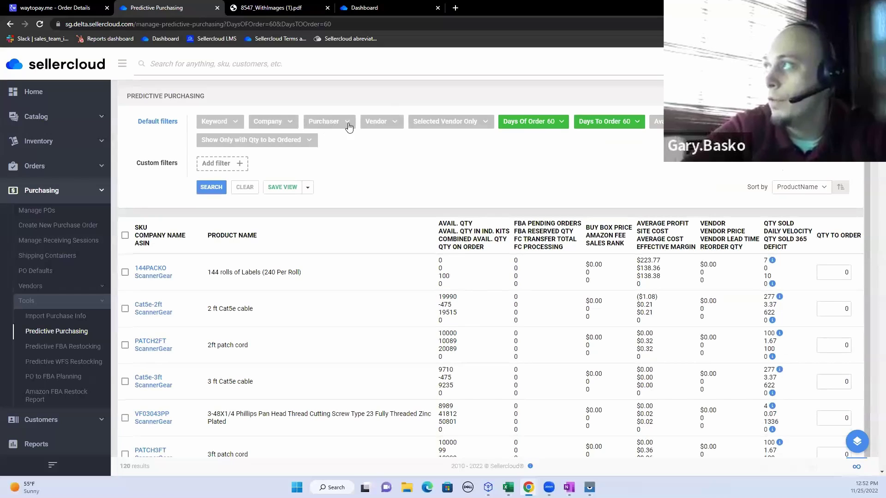
left_click(384, 124)
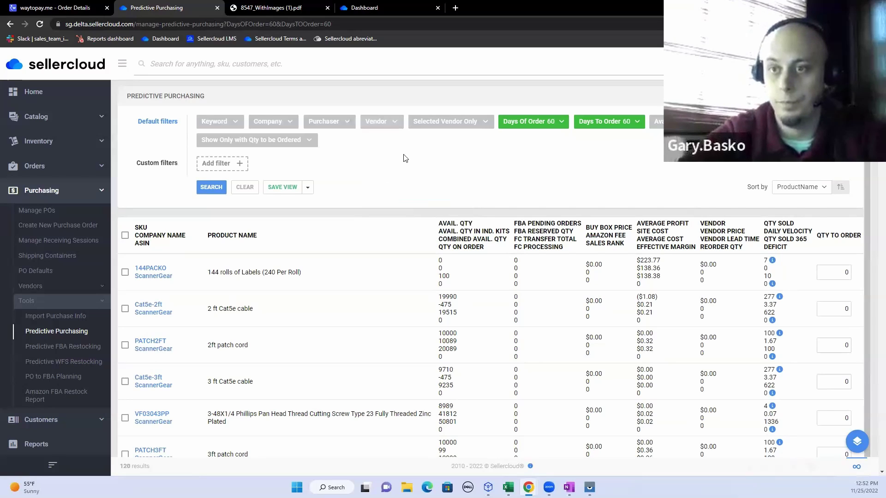
Step: Add product B420482 to a purchase order, then open Settings to reach Manage Companies
scroll(184, 349, "down", 8)
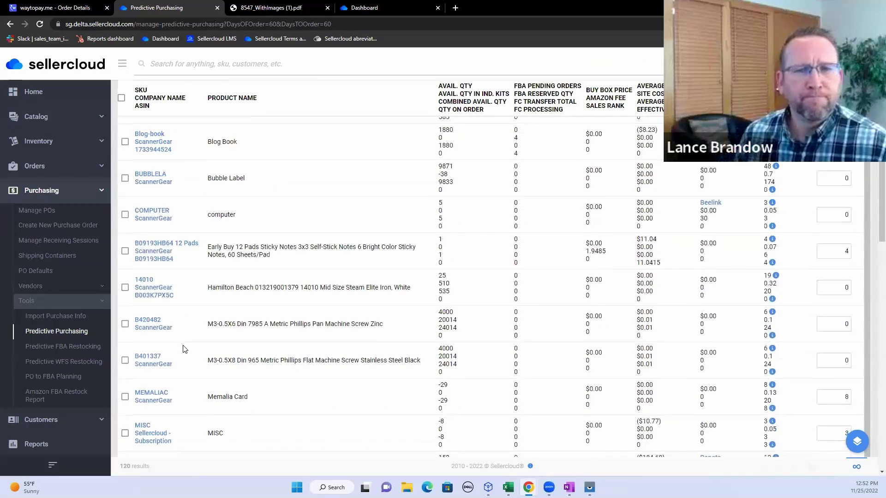
scroll(184, 351, "down", 2)
left_click(125, 237)
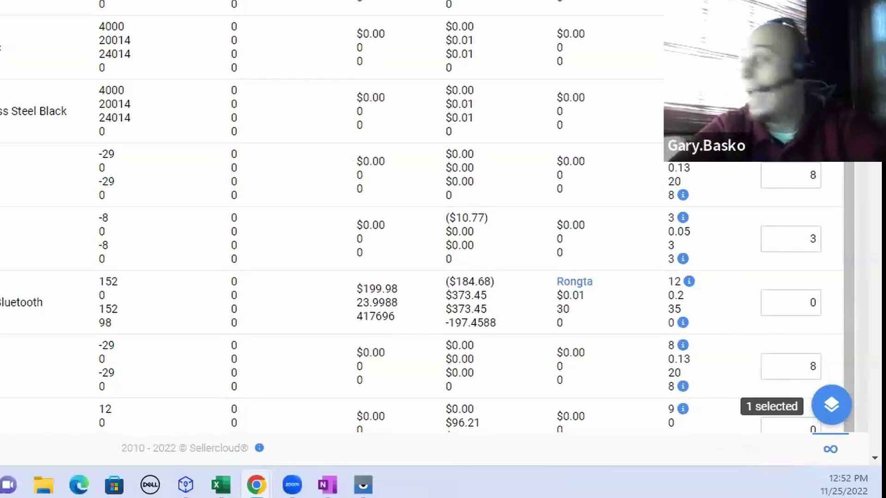
left_click(830, 406)
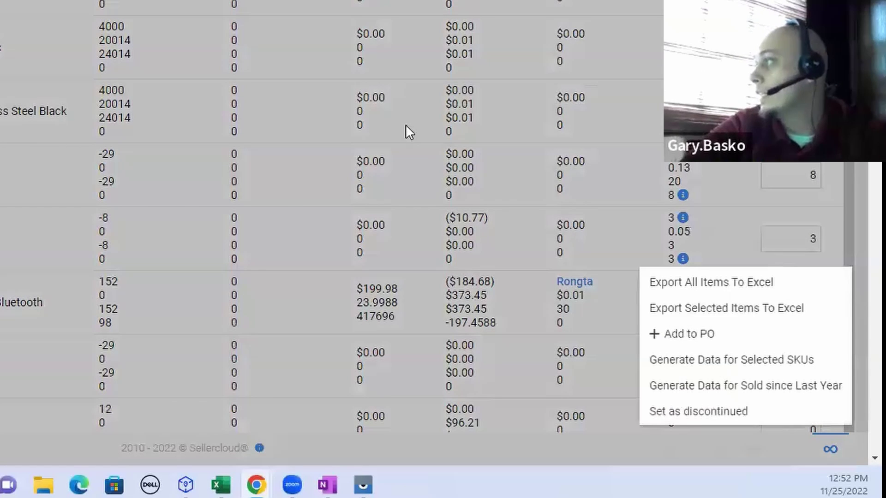
left_click(666, 331)
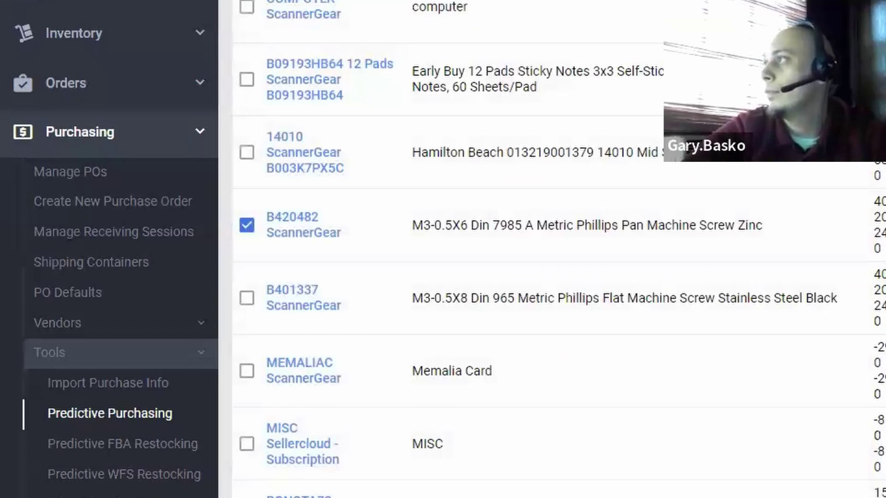
left_click(204, 134)
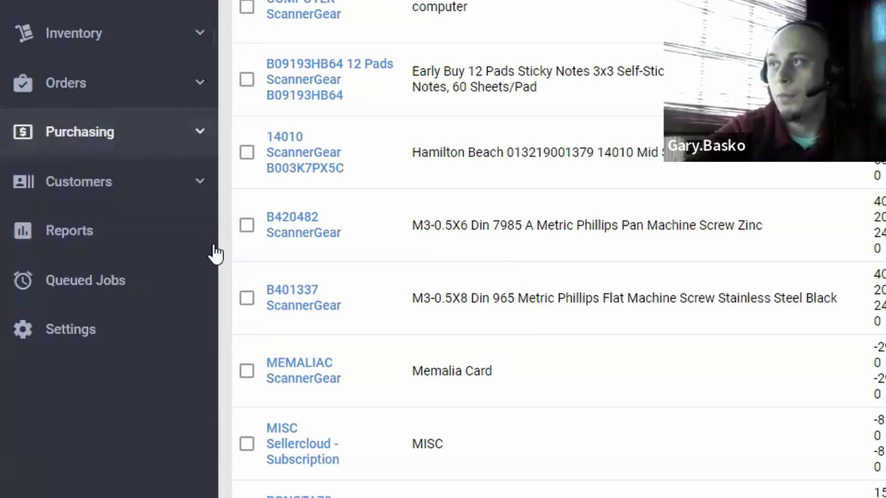
left_click(123, 338)
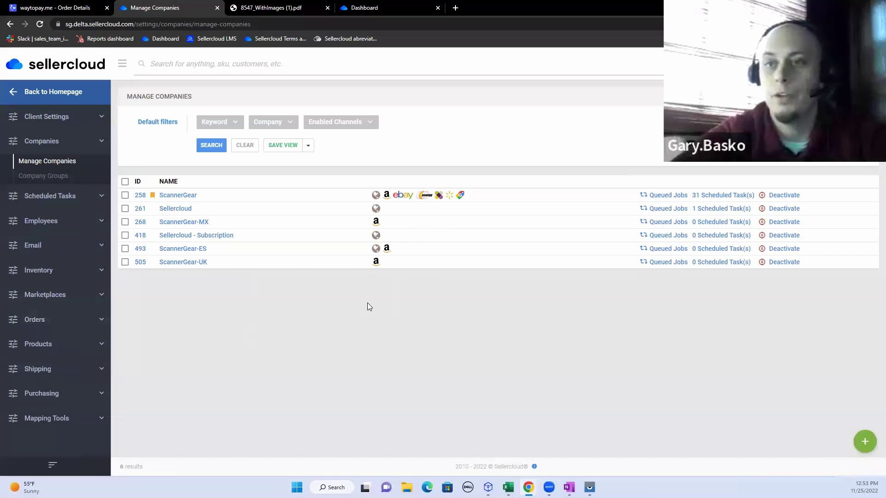
Step: Return to the dashboard and open Inventory > Warehouses > Manage Warehouses
key("alt+Left")
left_click(80, 148)
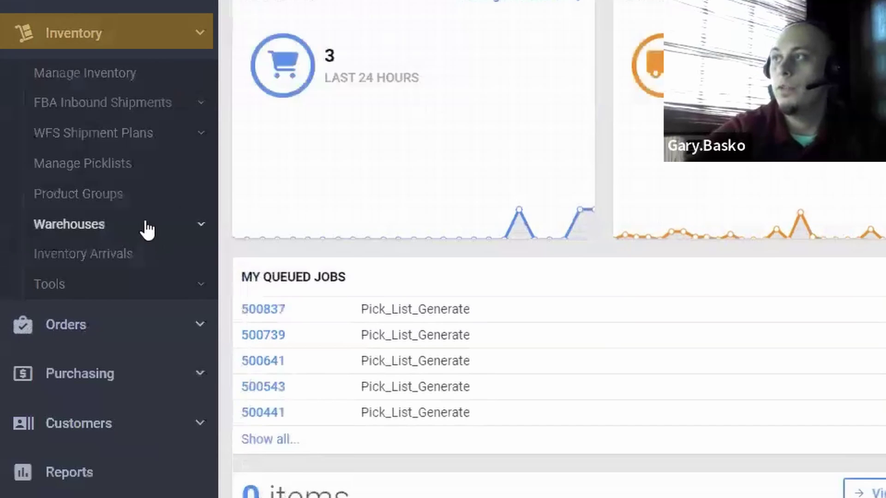
left_click(147, 226)
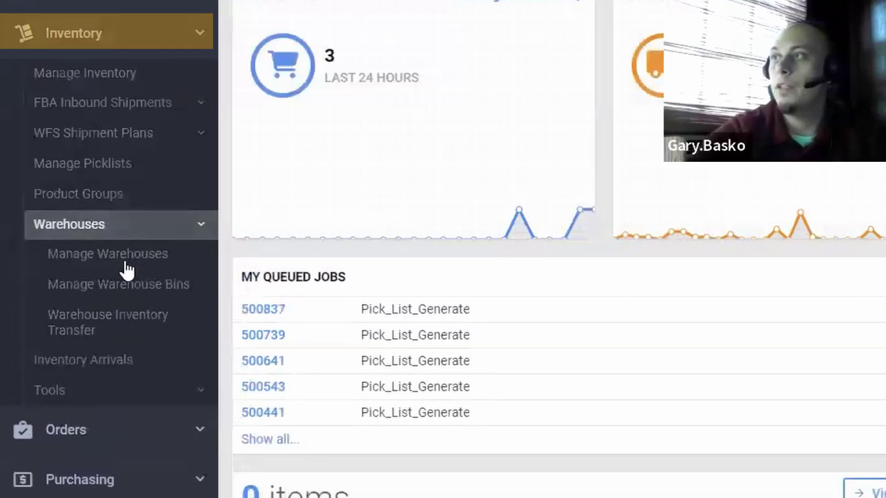
left_click(121, 256)
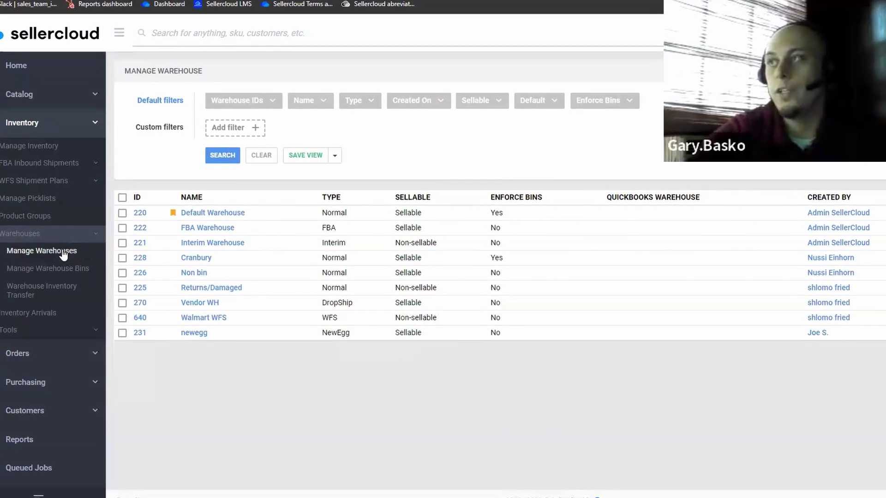
Step: Open Manage Warehouse Bins, view bin A-01's details, then go to Reports
left_click(59, 275)
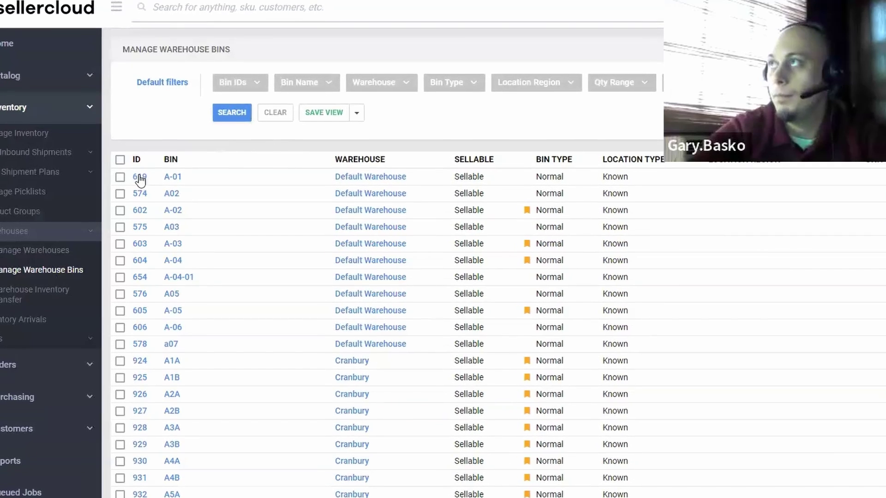
left_click(172, 178)
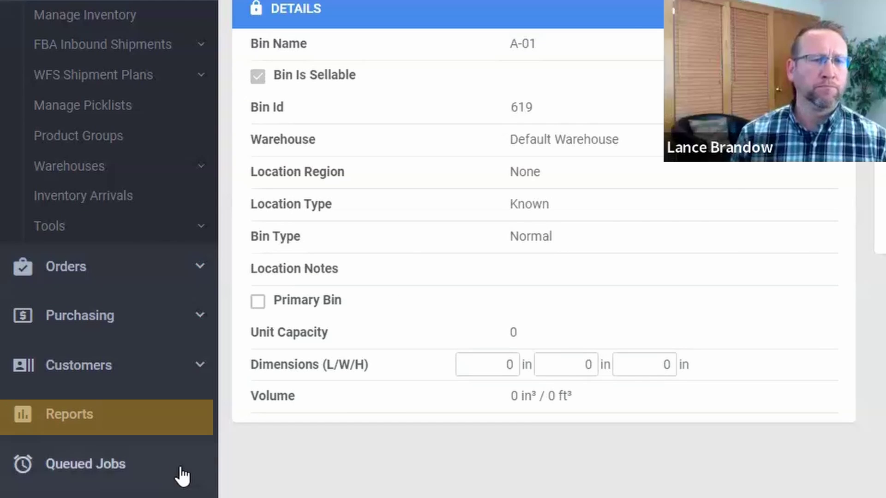
left_click(148, 422)
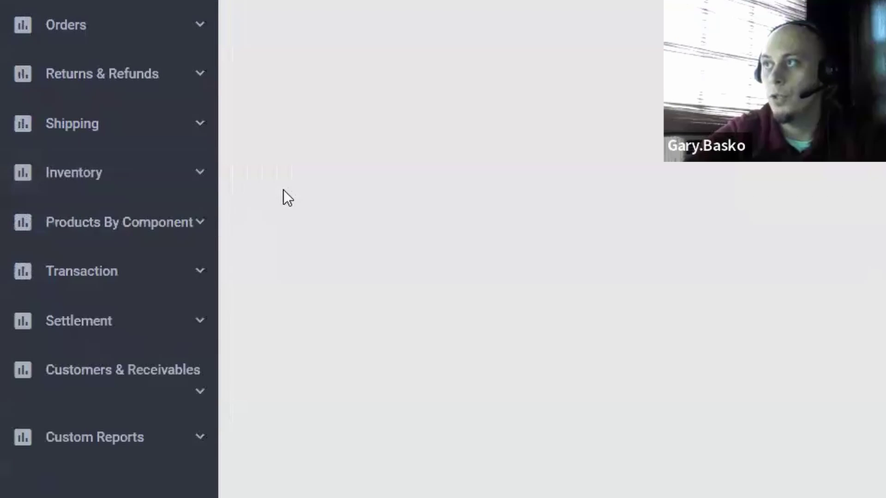
Step: Expand the Inventory reports category and look through its full list of reports
left_click(174, 175)
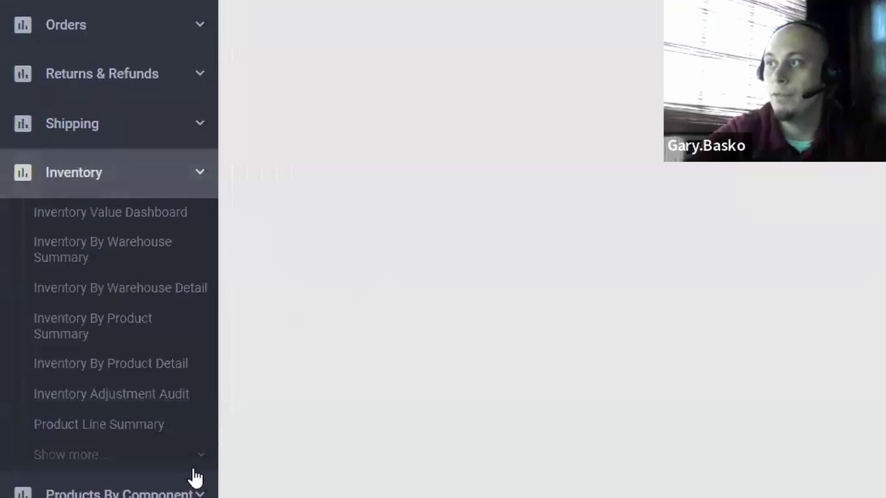
left_click(216, 459)
scroll(203, 439, "down", 3)
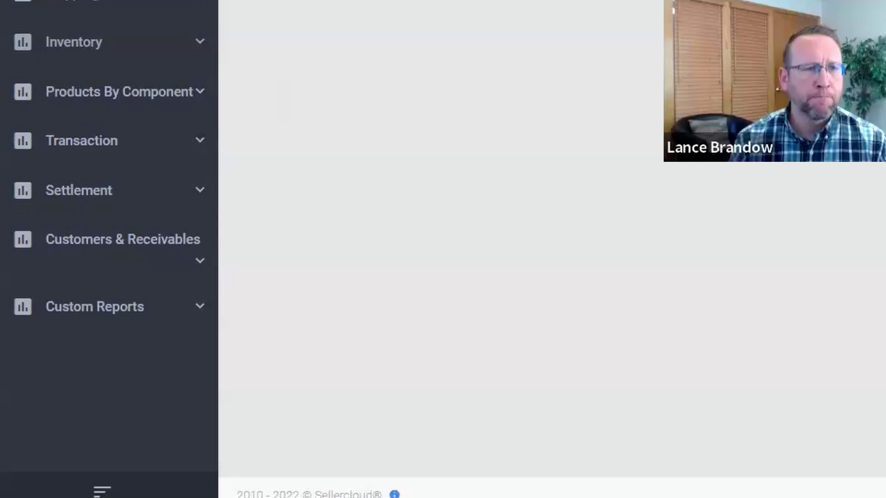
scroll(220, 159, "up", 8)
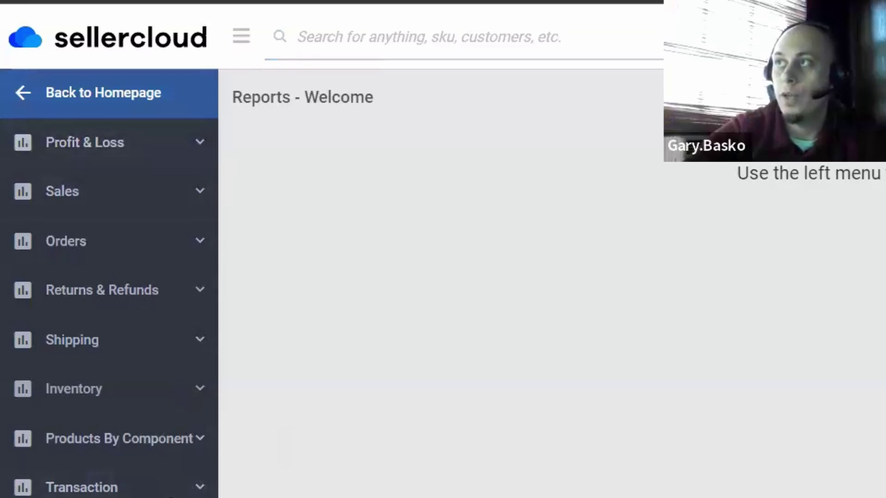
Step: From the dashboard, list the last 120 days of orders in Orders > Manage Orders
left_click(104, 93)
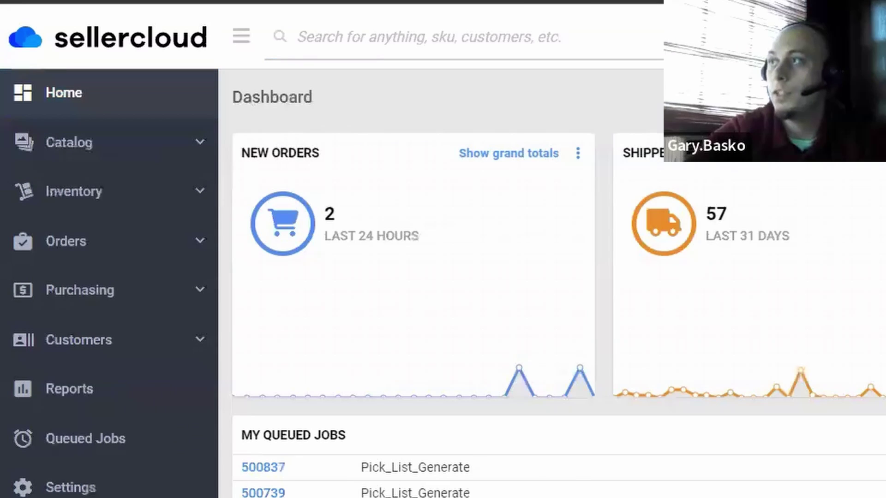
left_click(148, 255)
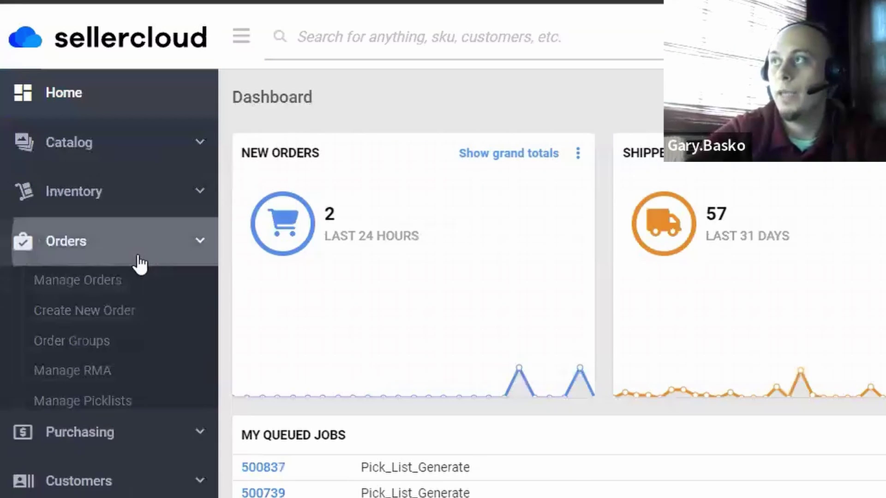
left_click(91, 298)
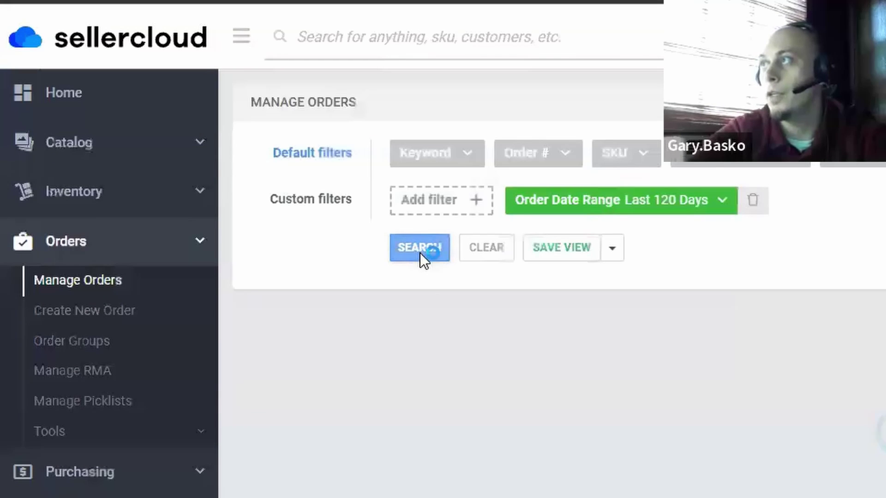
left_click(419, 250)
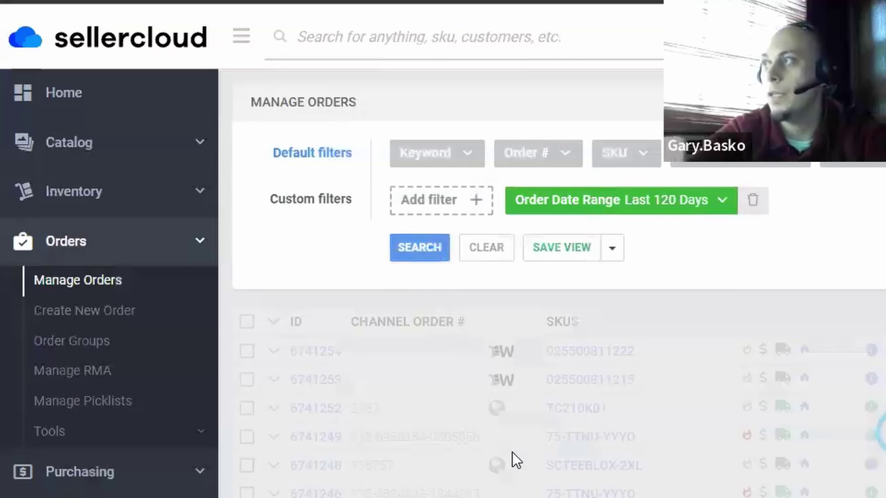
Step: Open order 6741246 and show its Profit & Loss breakdown
left_click(310, 493)
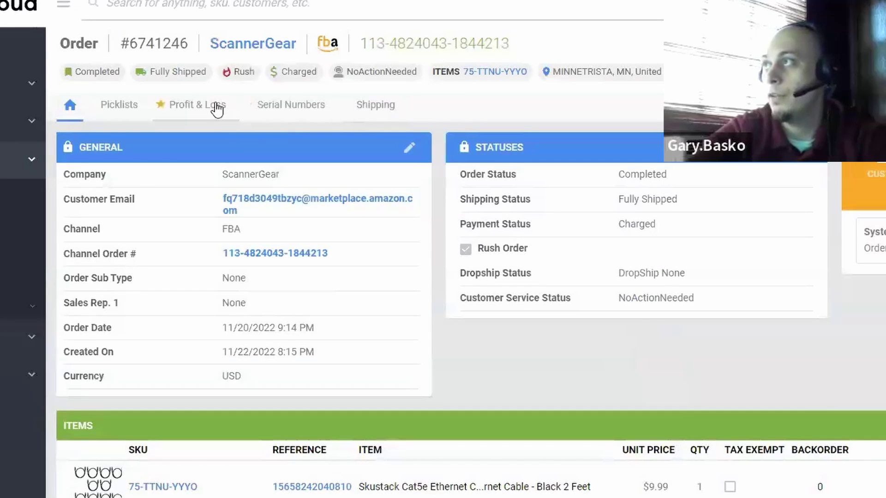
left_click(217, 109)
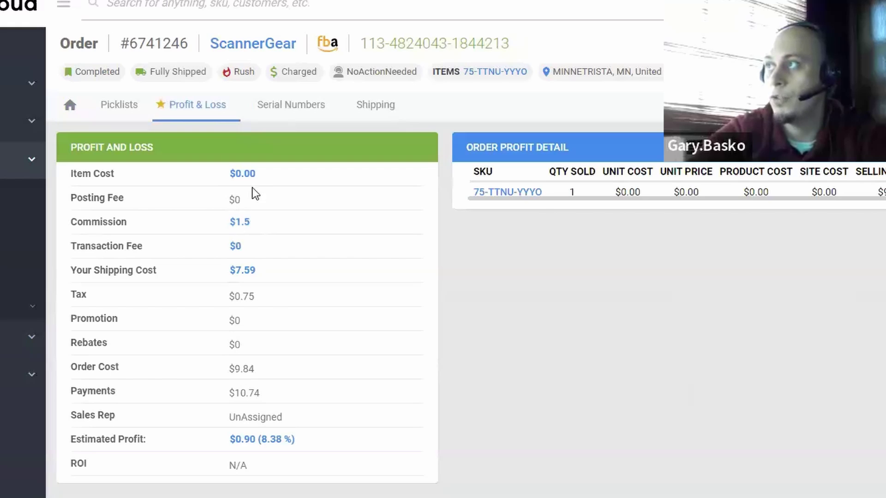
mouse_move(224, 269)
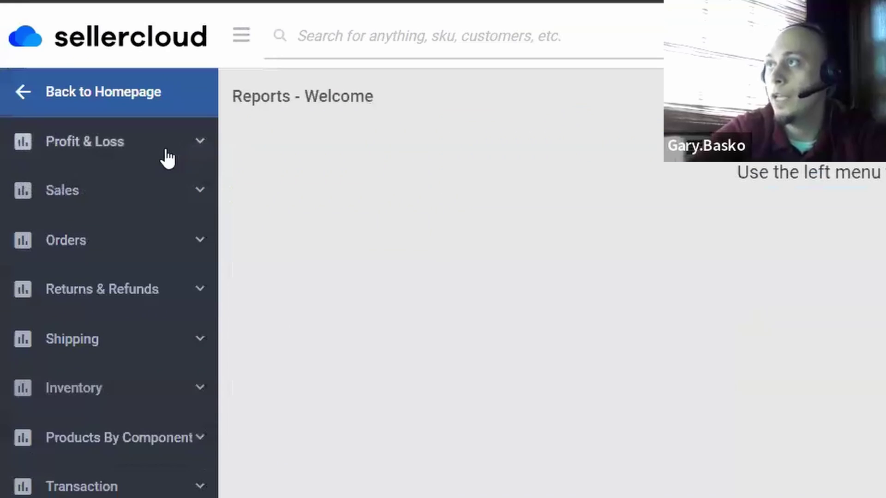
Step: Run the Product Profit Summary report with the date range set to Last 30 Days
left_click(167, 159)
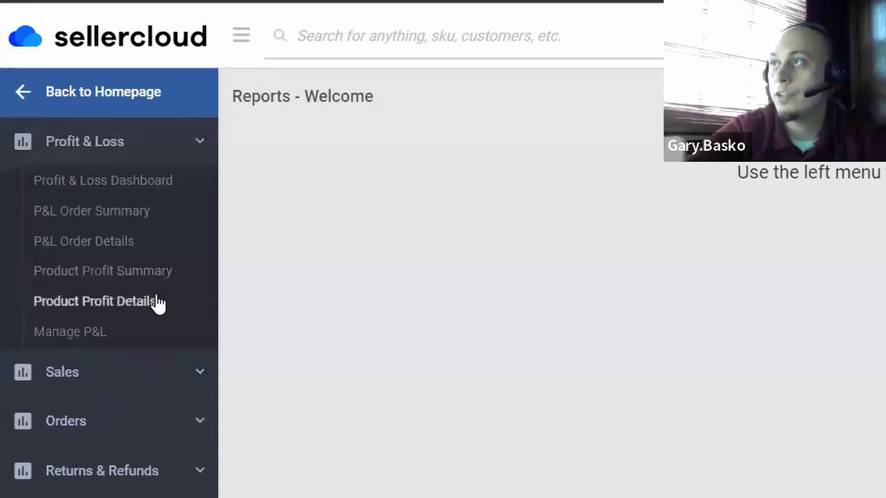
left_click(159, 271)
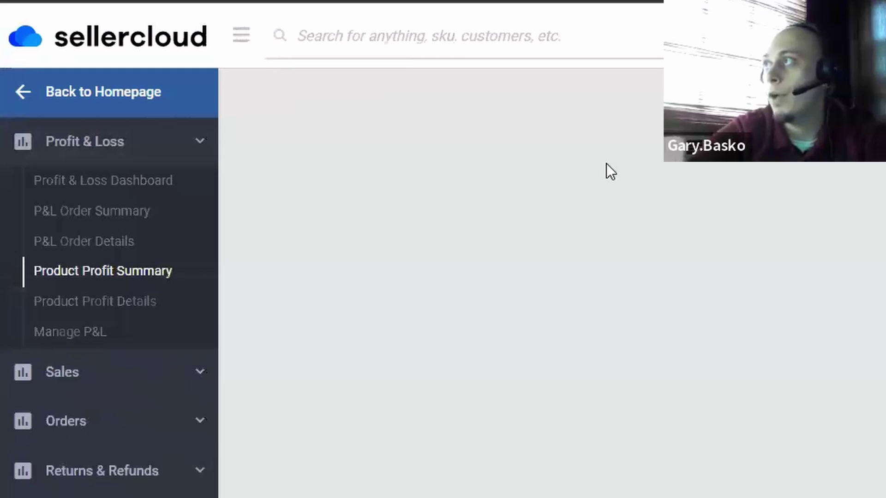
left_click(723, 161)
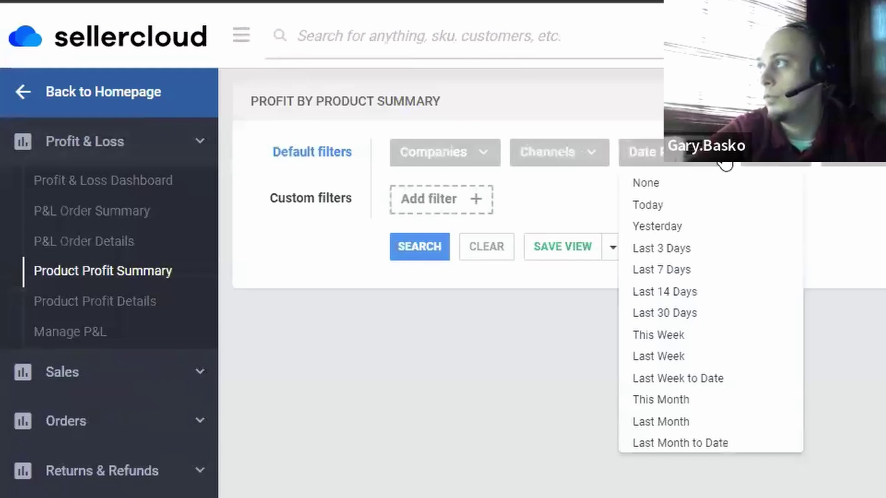
left_click(669, 314)
left_click(426, 247)
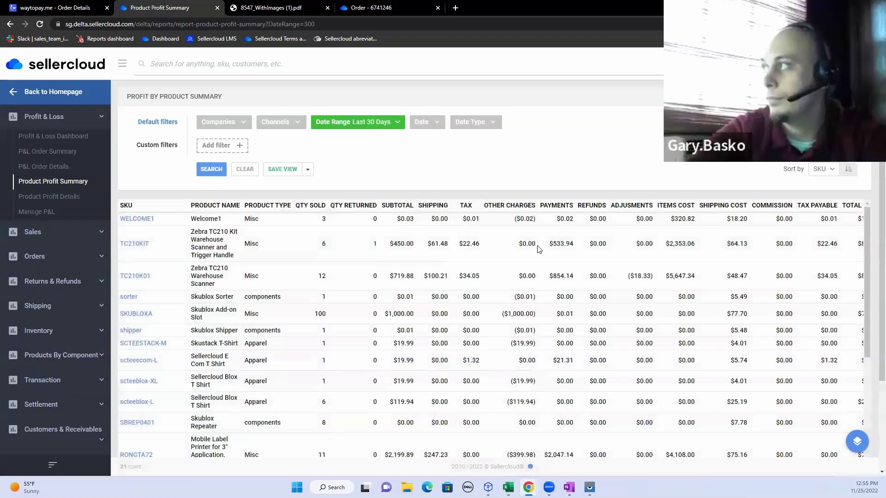
Step: Review the report's profit columns and open the floating export and scheduling actions menu
scroll(539, 249, "right", 3)
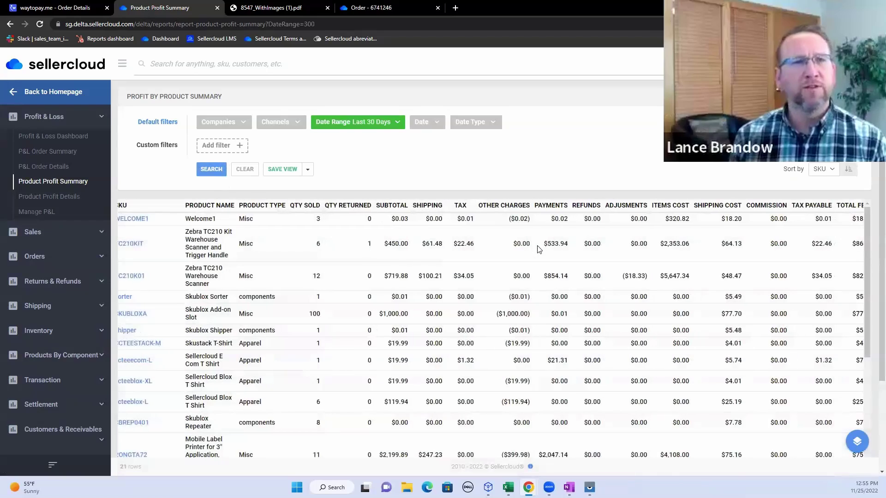
scroll(538, 249, "right", 3)
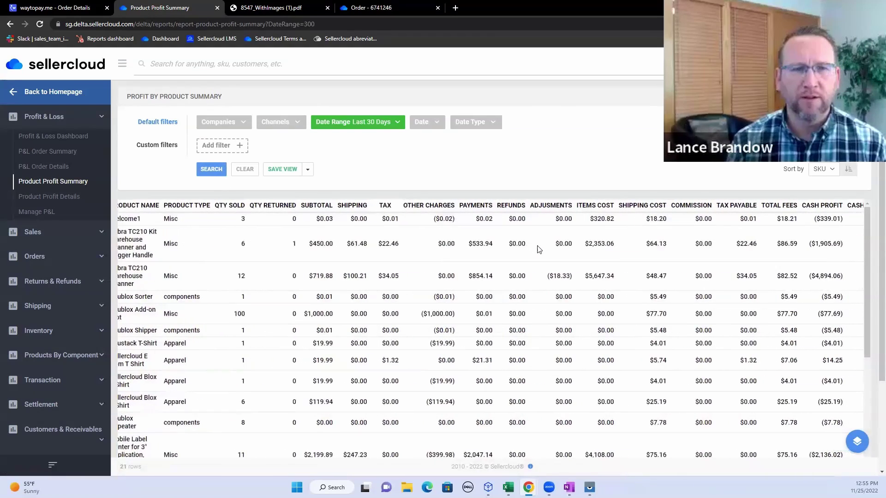
scroll(539, 249, "right", 2)
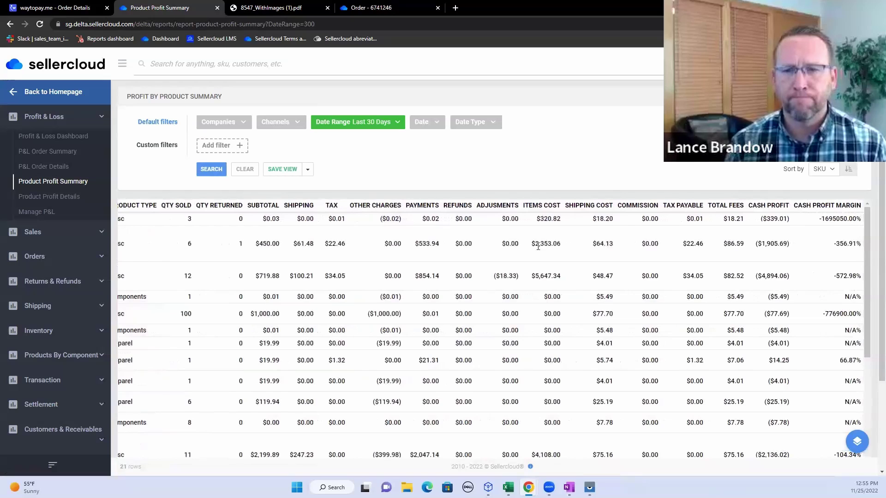
scroll(538, 246, "down", 3)
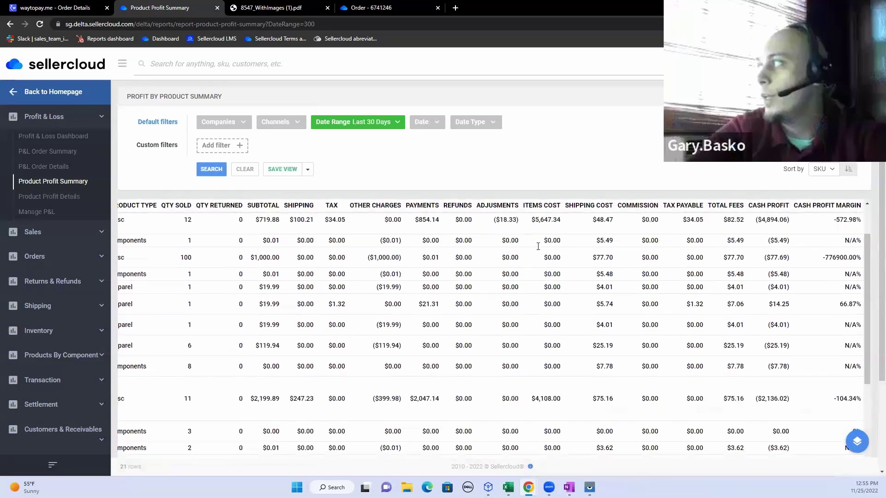
scroll(538, 249, "down", 1)
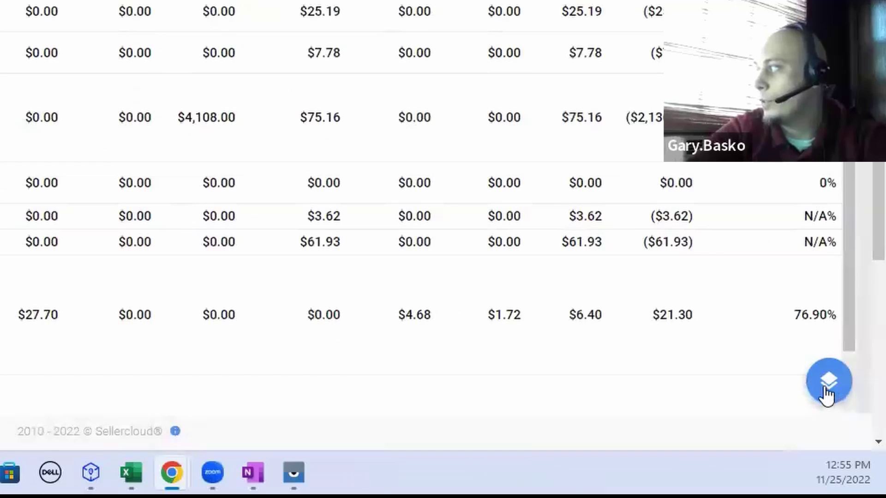
left_click(857, 442)
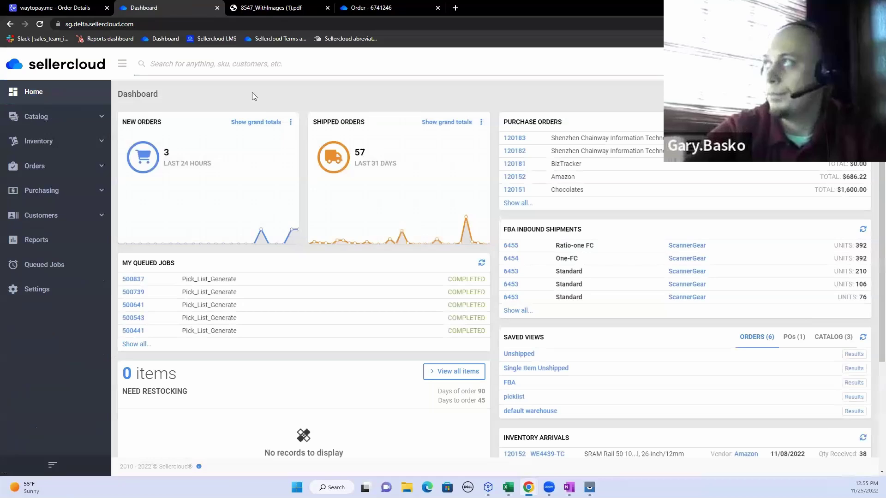
Step: Load sellercloud.com in the order's browser tab
left_click(377, 7)
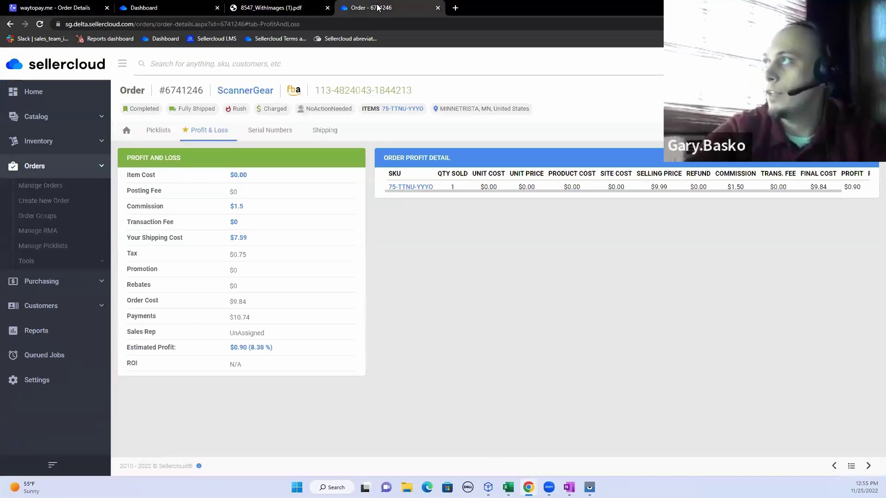
left_click(341, 24)
type("sel")
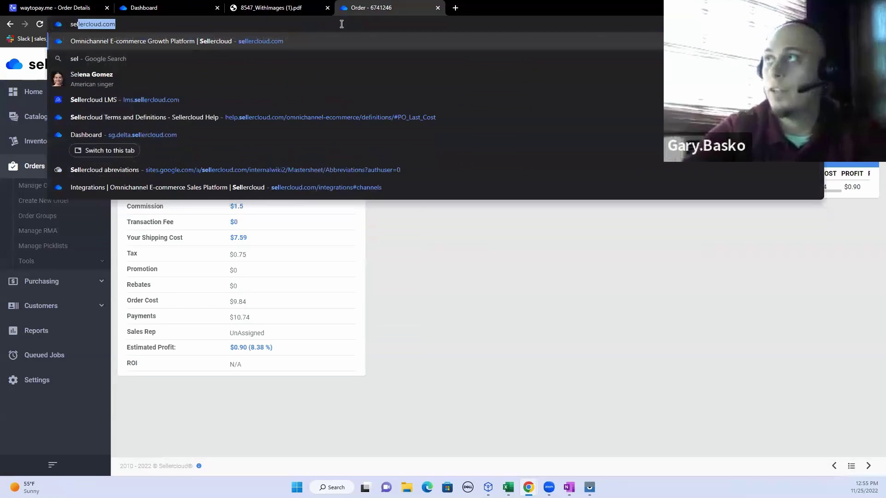
key("Return")
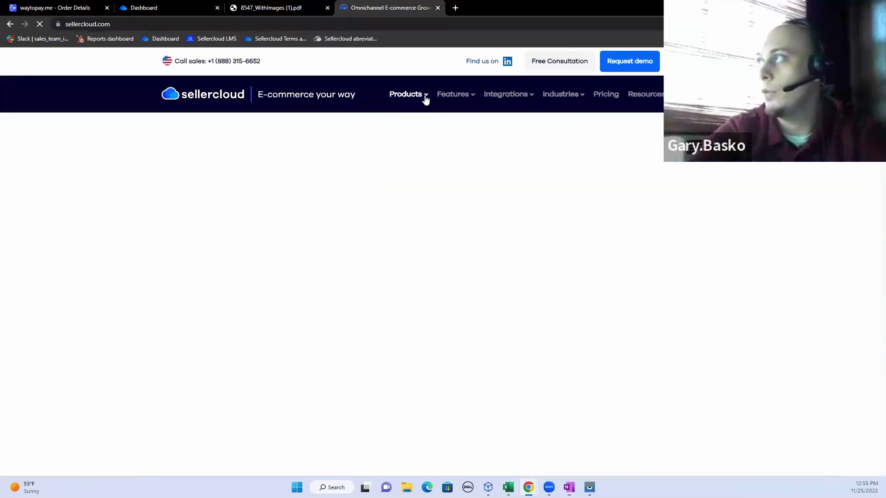
mouse_move(425, 98)
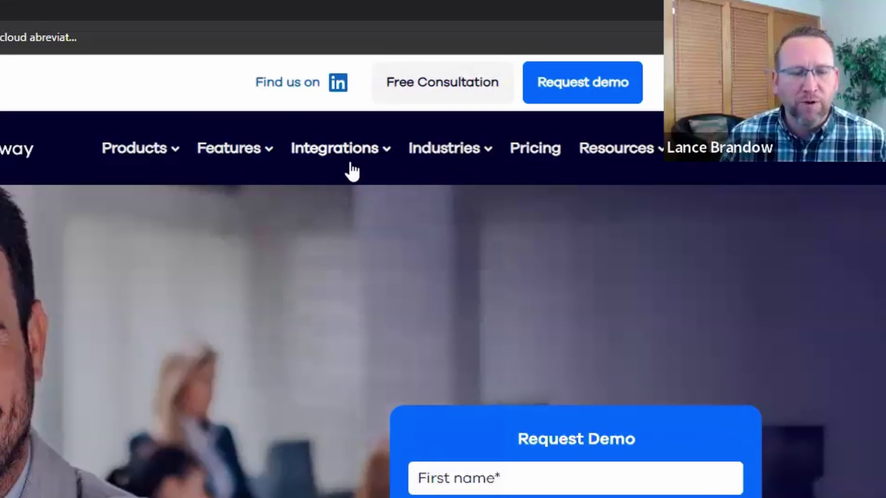
Step: Open the Channels integrations page and scroll past shopping carts and shipping partners to Vendors
mouse_move(511, 98)
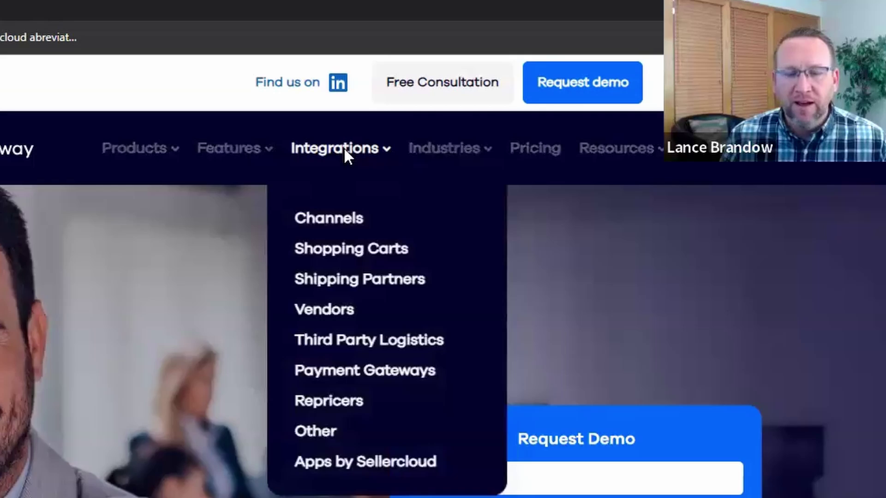
left_click(344, 149)
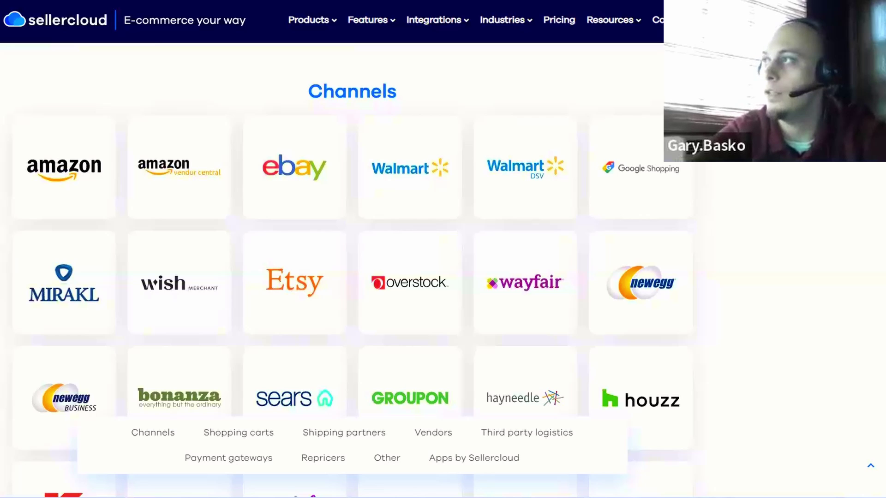
scroll(355, 277, "down", 2)
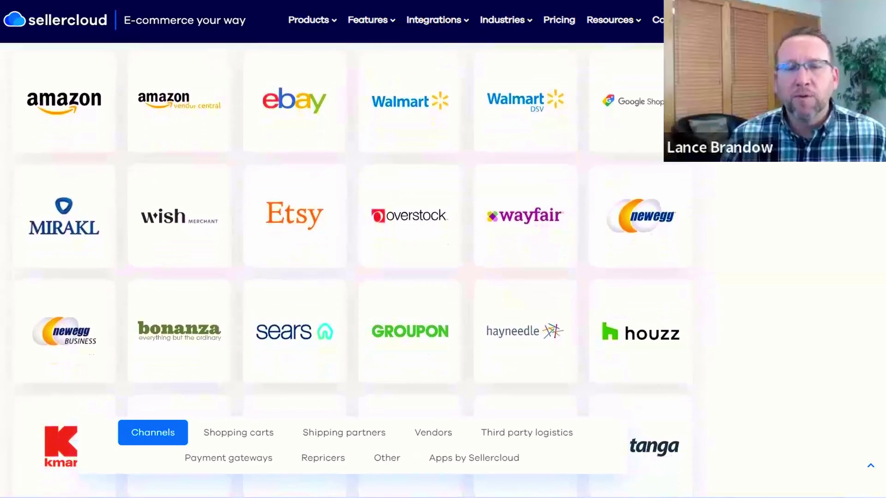
scroll(353, 269, "down", 2)
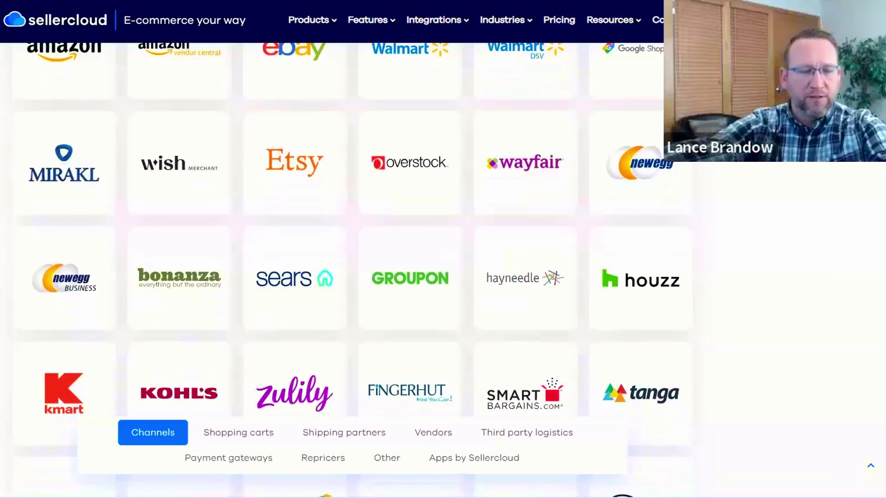
scroll(353, 270, "down", 1)
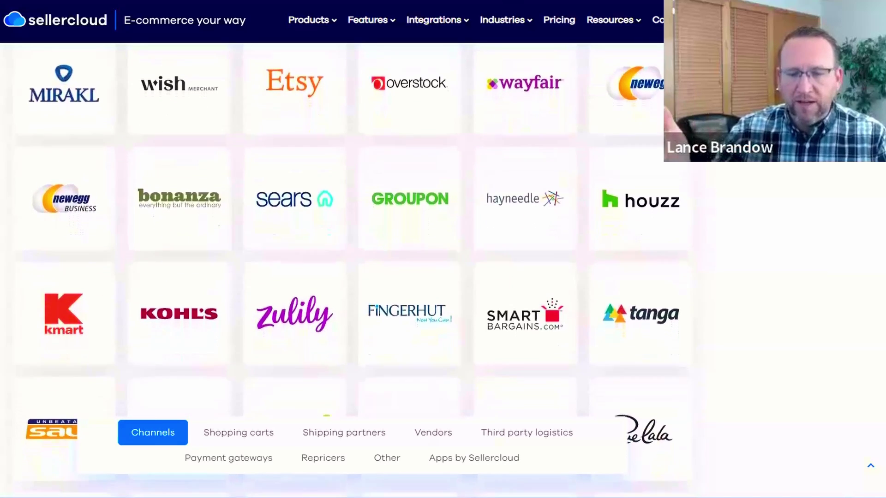
scroll(353, 270, "down", 2)
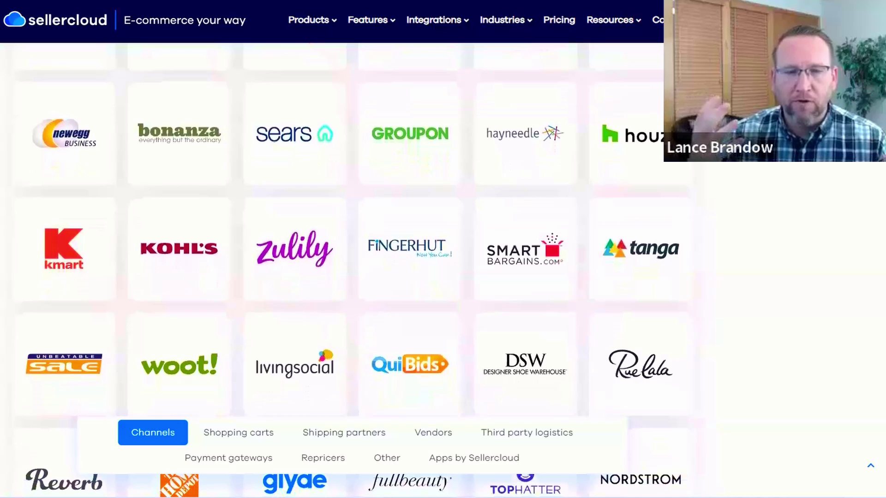
scroll(353, 270, "down", 2)
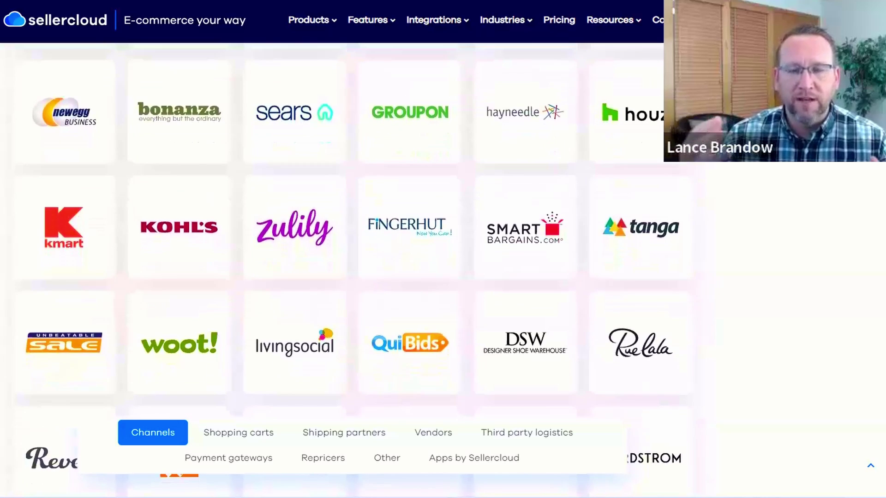
scroll(353, 270, "down", 2)
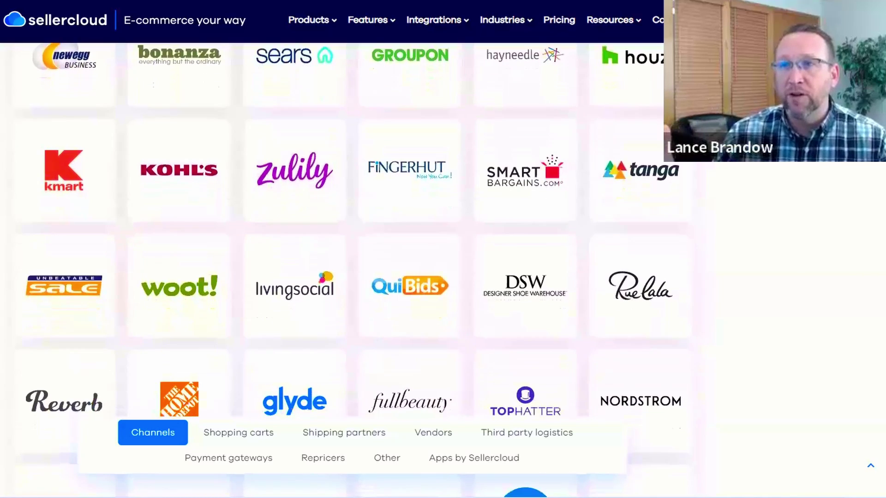
scroll(353, 270, "down", 1)
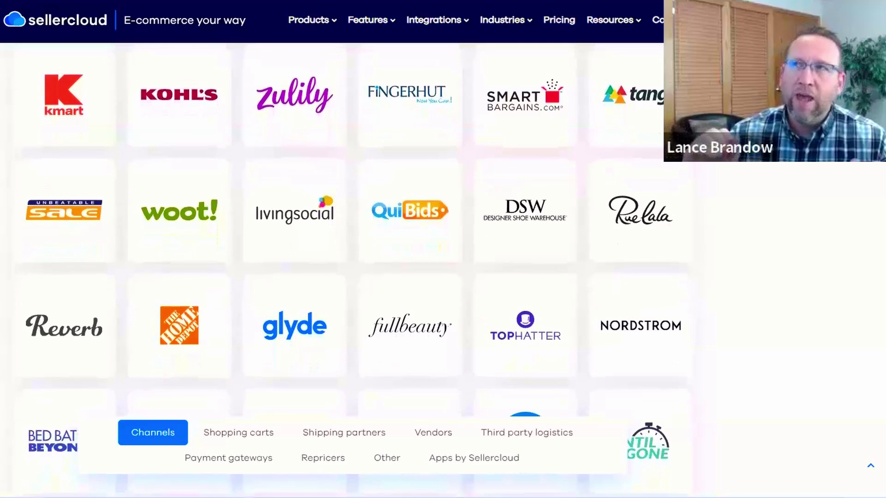
scroll(353, 269, "down", 1)
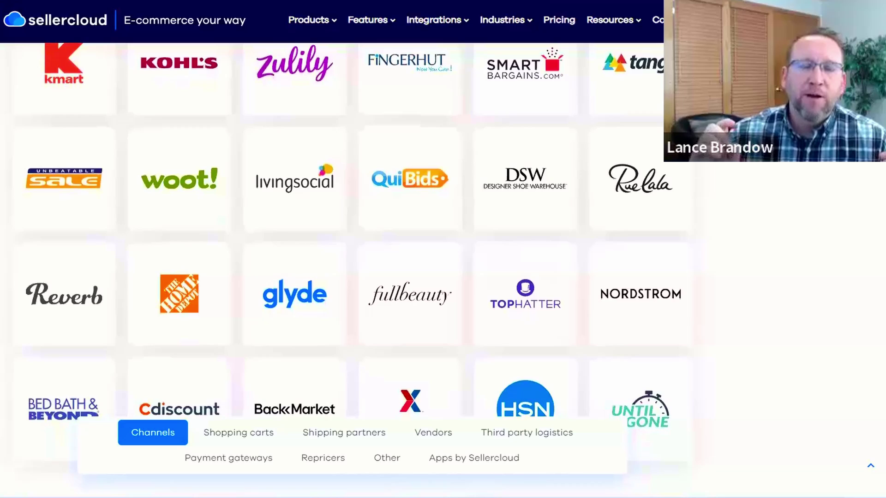
scroll(353, 270, "down", 2)
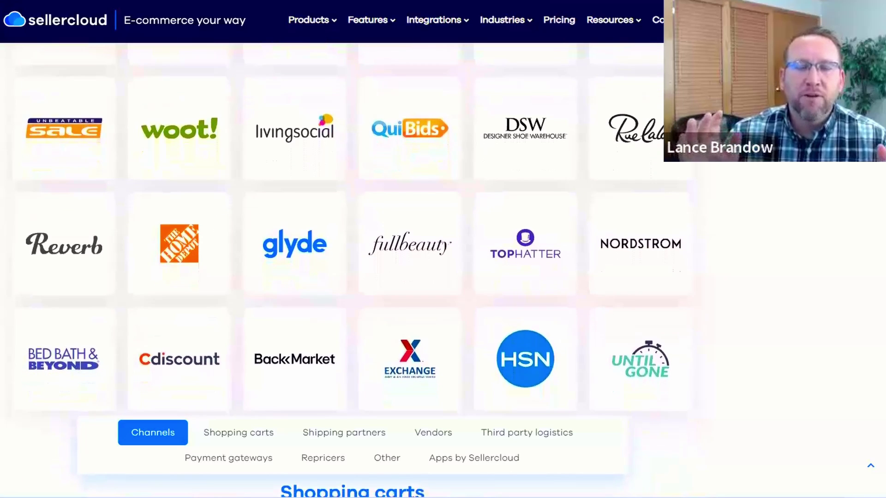
scroll(353, 270, "down", 1)
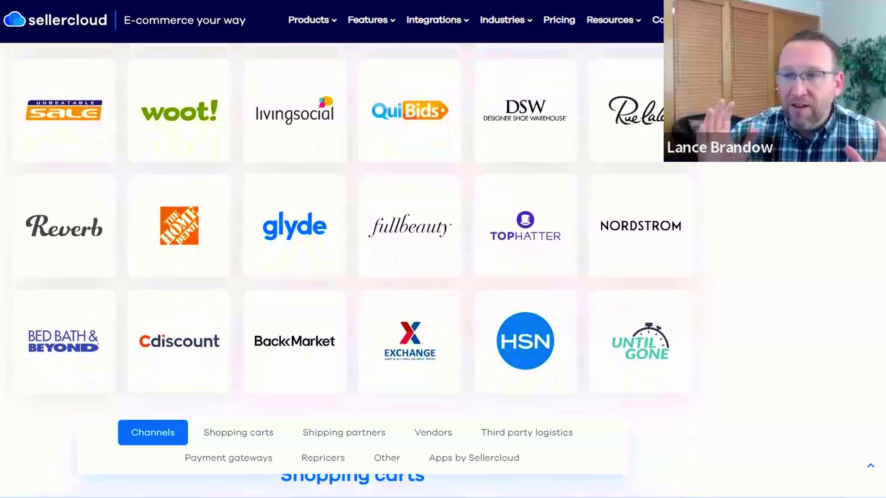
scroll(353, 270, "down", 1)
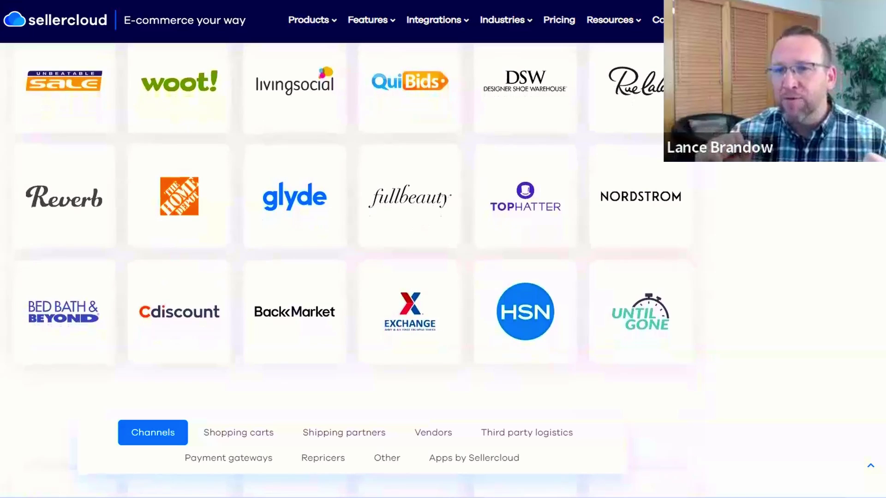
scroll(353, 270, "down", 1)
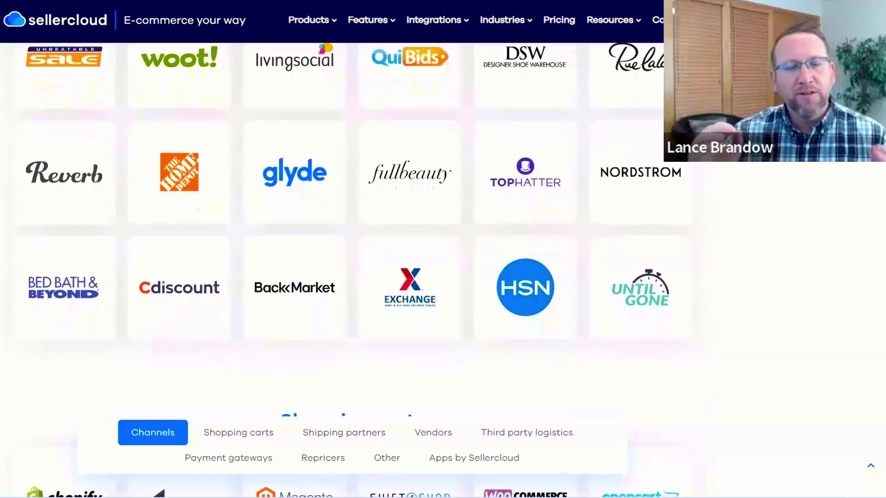
scroll(353, 270, "down", 1)
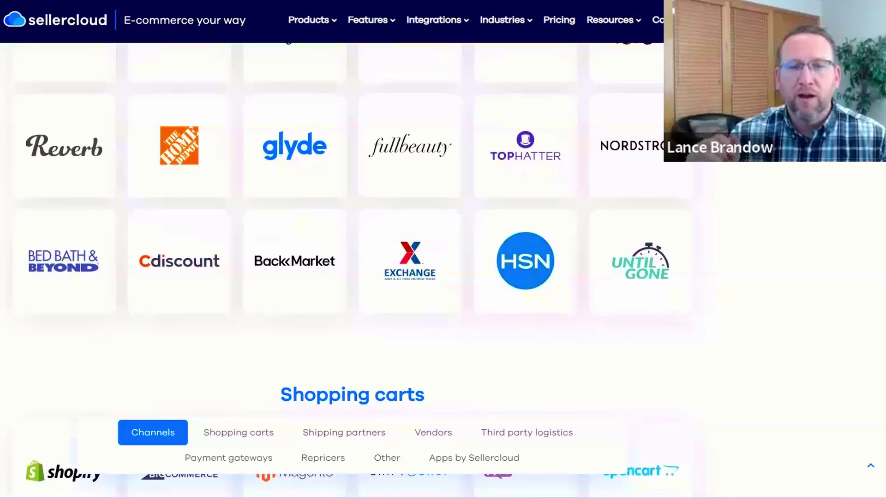
scroll(353, 269, "down", 1)
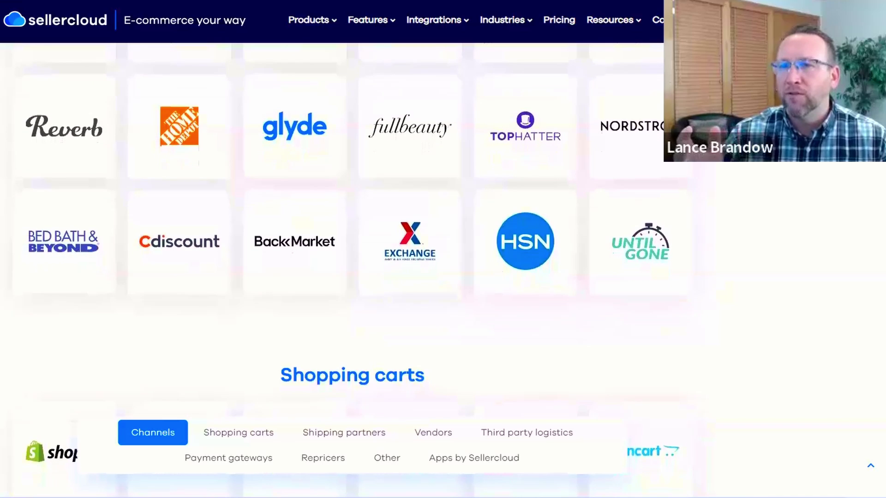
scroll(352, 270, "down", 1)
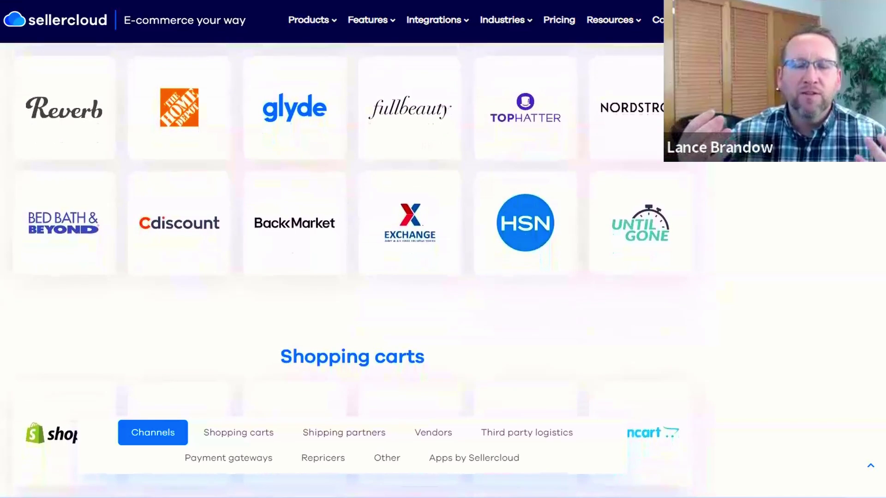
scroll(353, 270, "down", 1)
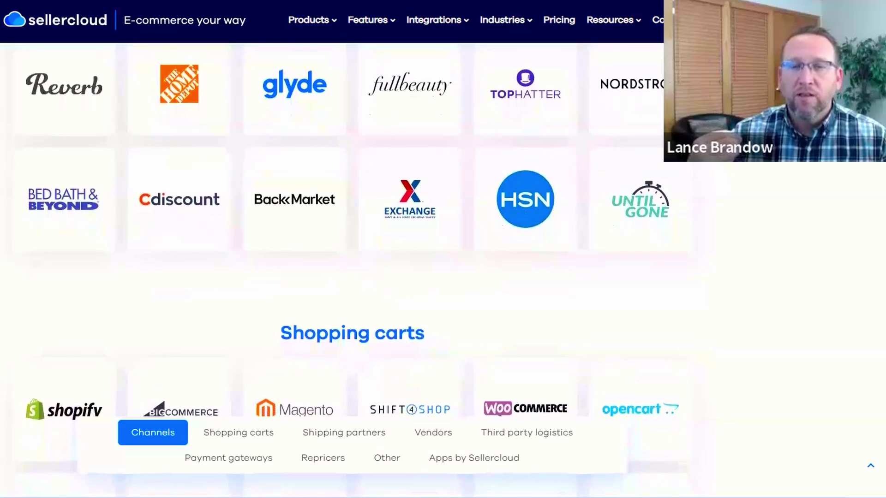
scroll(353, 270, "down", 1)
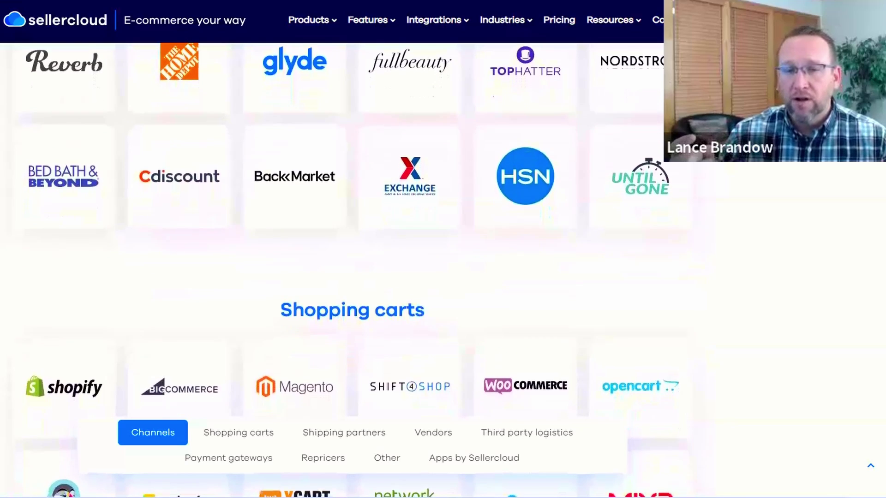
scroll(353, 270, "down", 1)
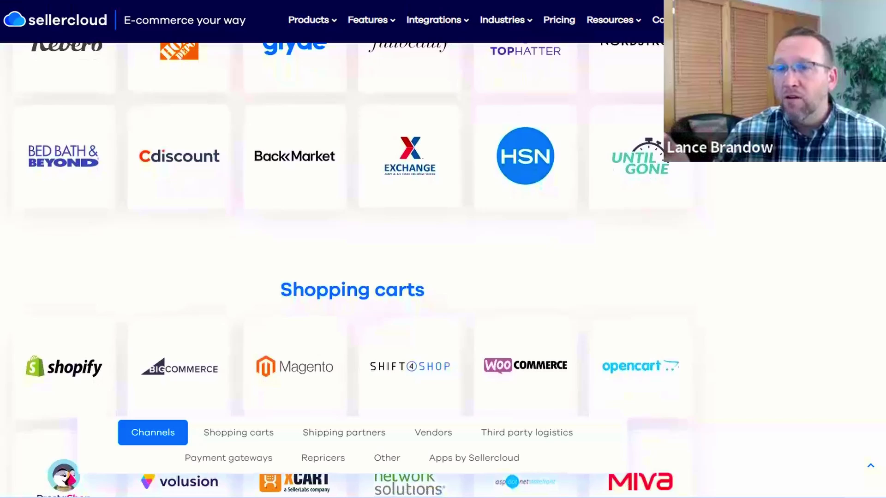
scroll(353, 270, "down", 1)
scroll(353, 270, "down", 2)
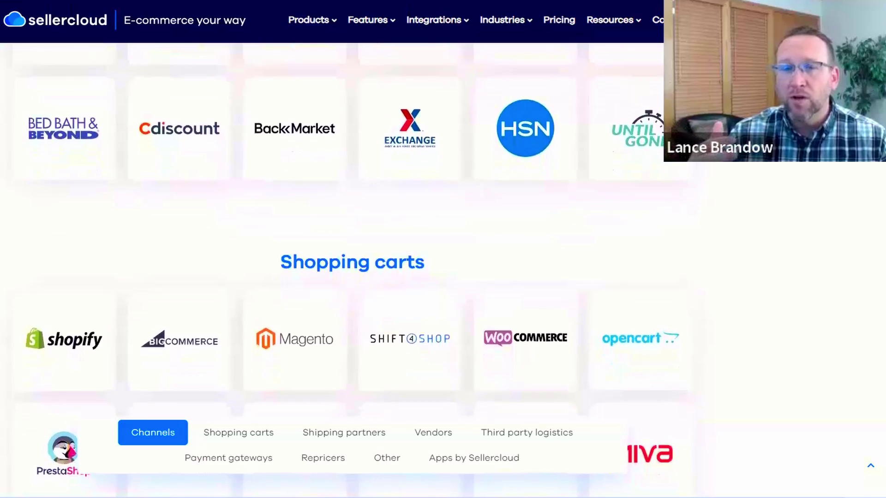
scroll(353, 270, "down", 2)
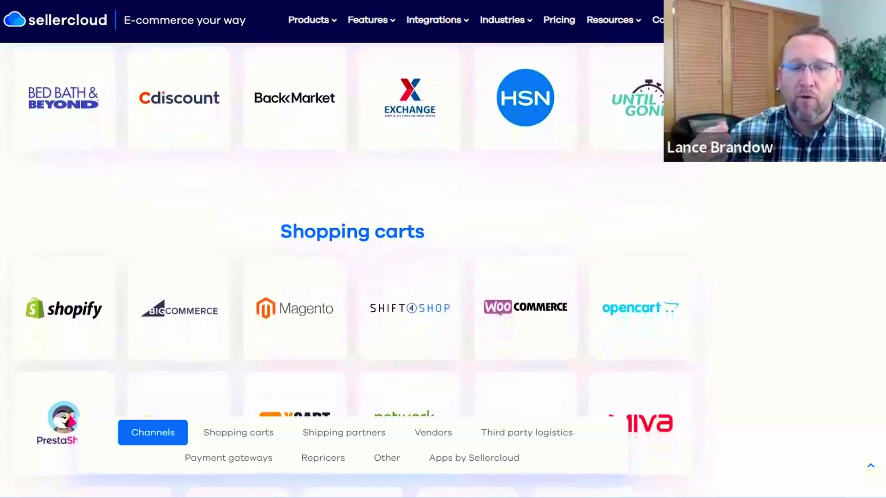
scroll(353, 270, "down", 2)
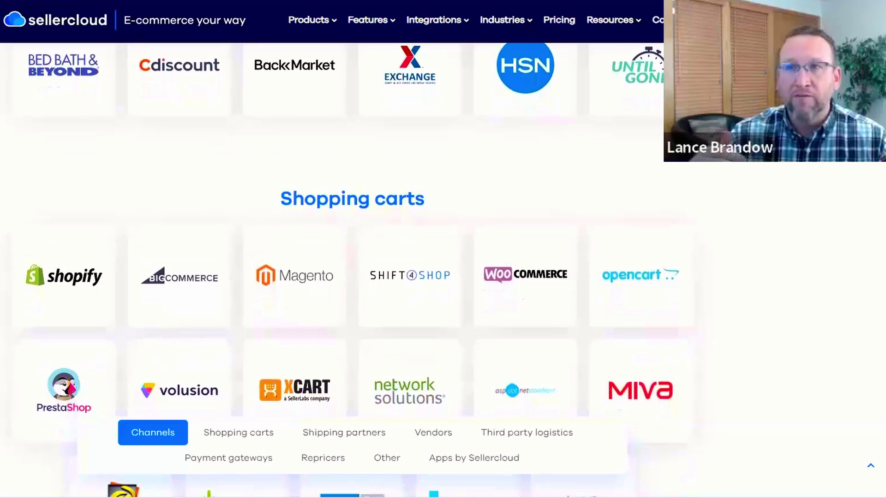
scroll(353, 270, "down", 3)
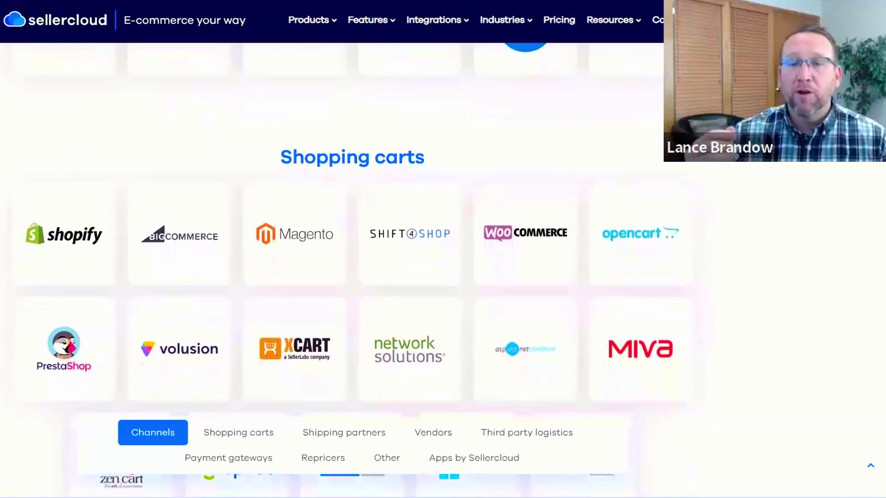
scroll(353, 270, "down", 3)
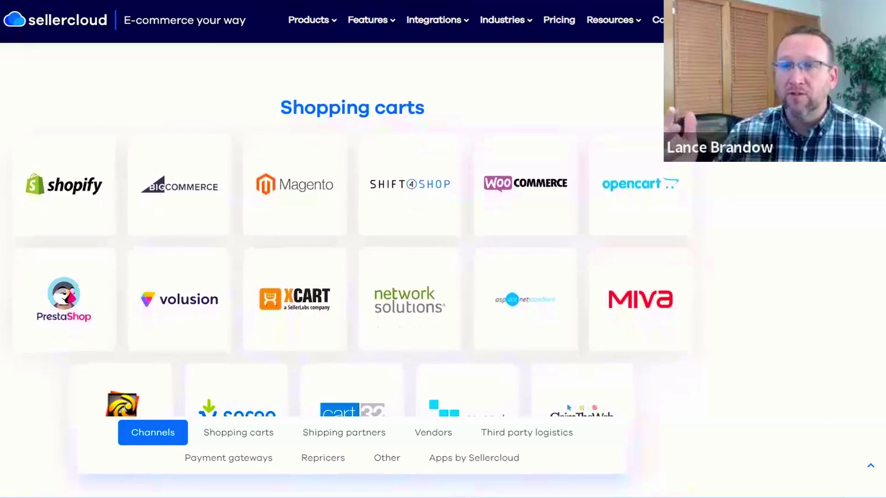
scroll(353, 270, "down", 3)
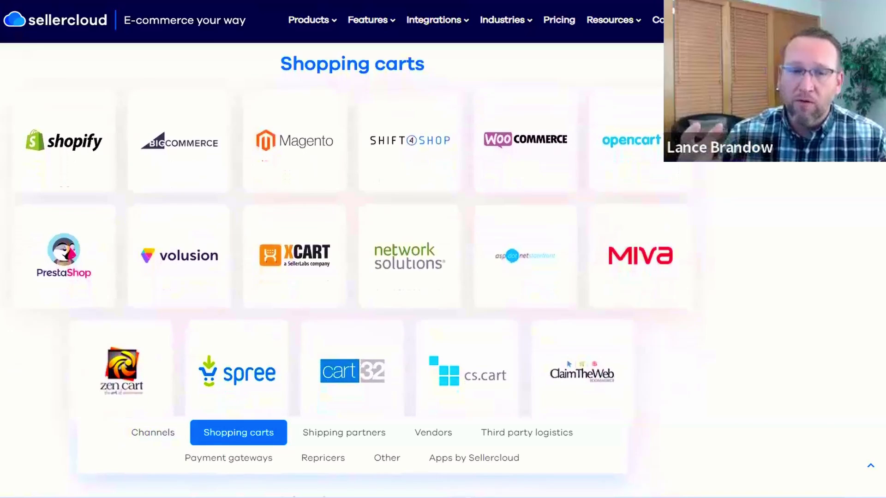
scroll(352, 270, "down", 2)
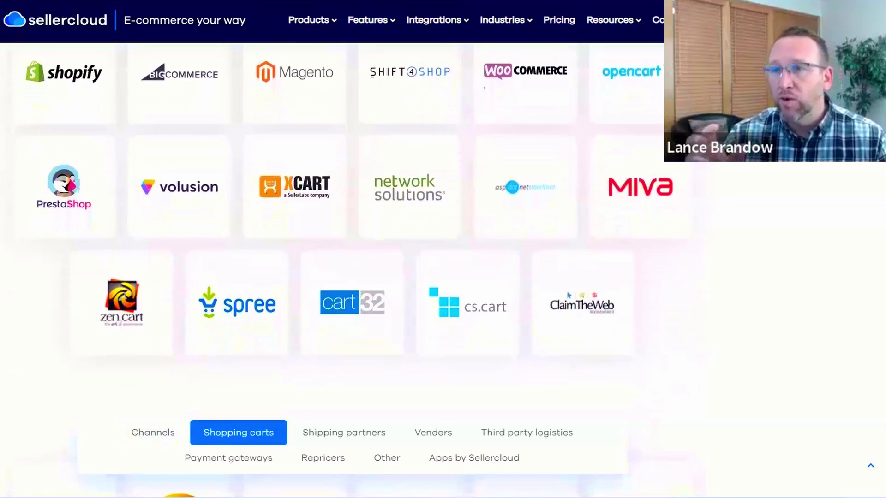
scroll(353, 270, "down", 1)
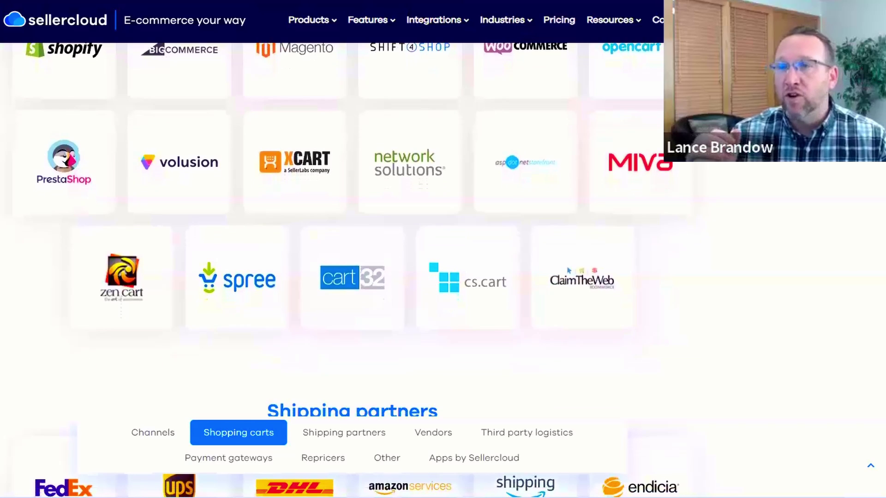
scroll(353, 270, "down", 2)
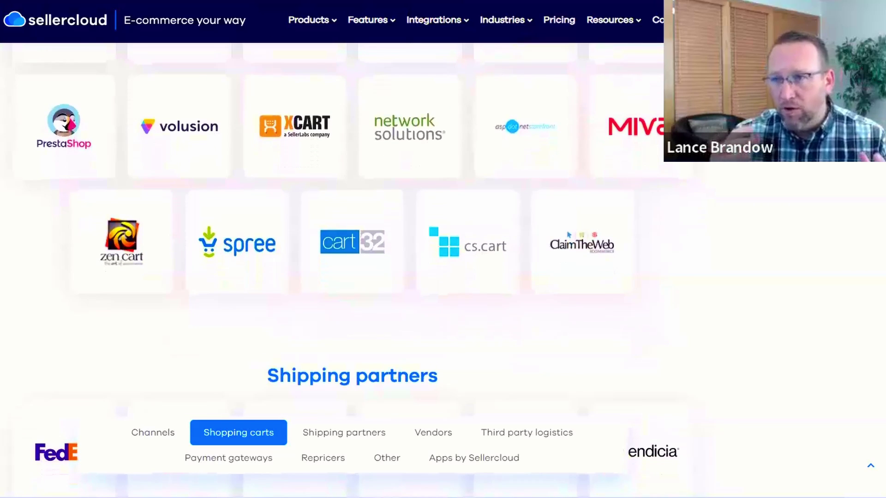
scroll(353, 269, "down", 2)
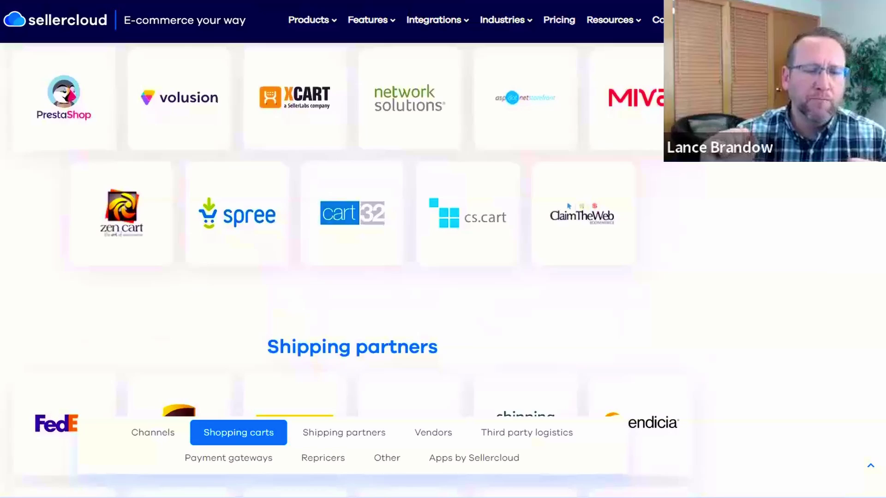
scroll(352, 270, "down", 2)
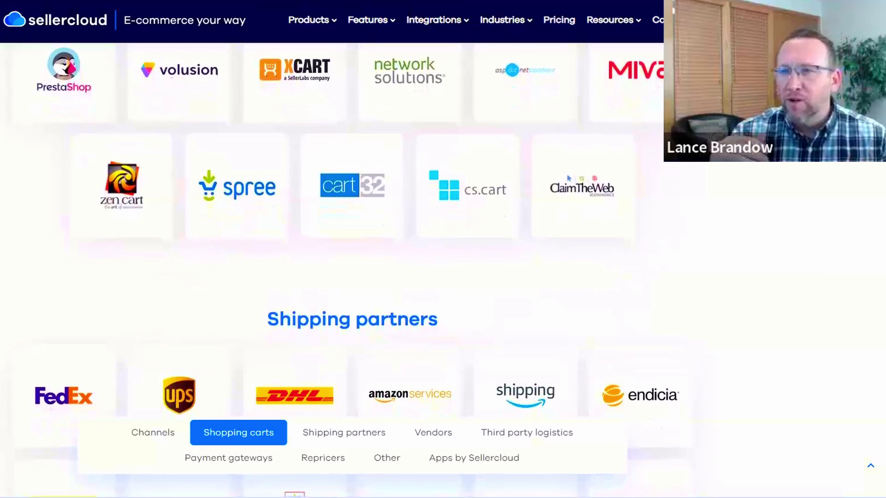
scroll(353, 270, "down", 2)
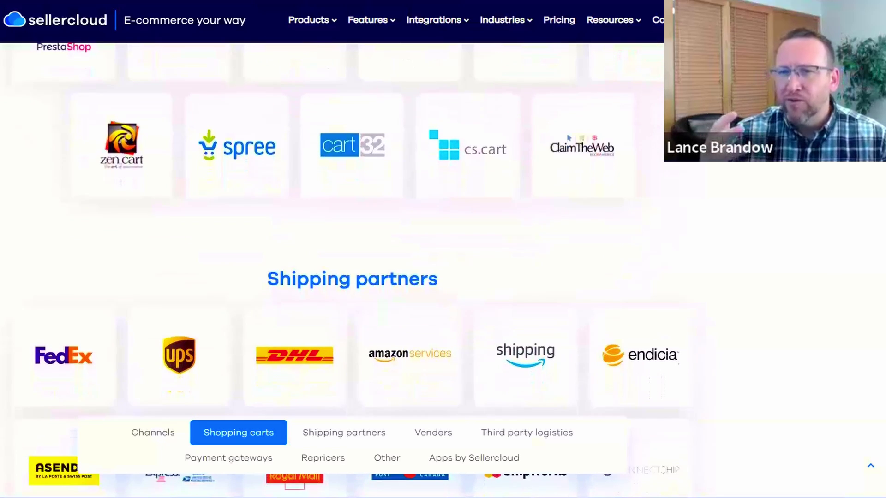
scroll(353, 270, "down", 2)
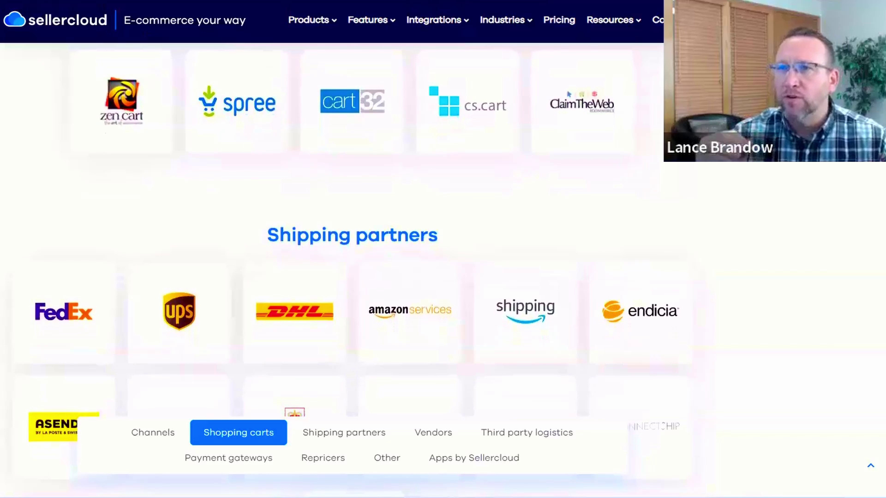
scroll(353, 270, "down", 2)
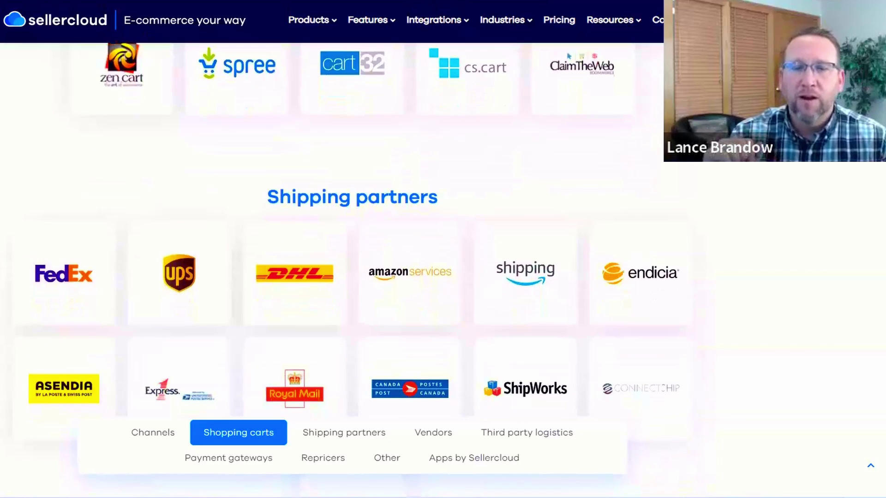
scroll(353, 270, "down", 4)
scroll(353, 270, "down", 3)
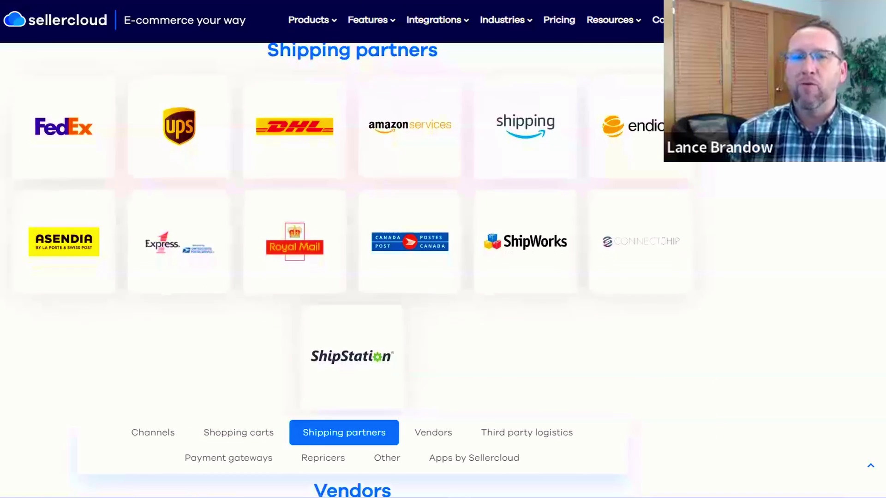
scroll(353, 270, "down", 3)
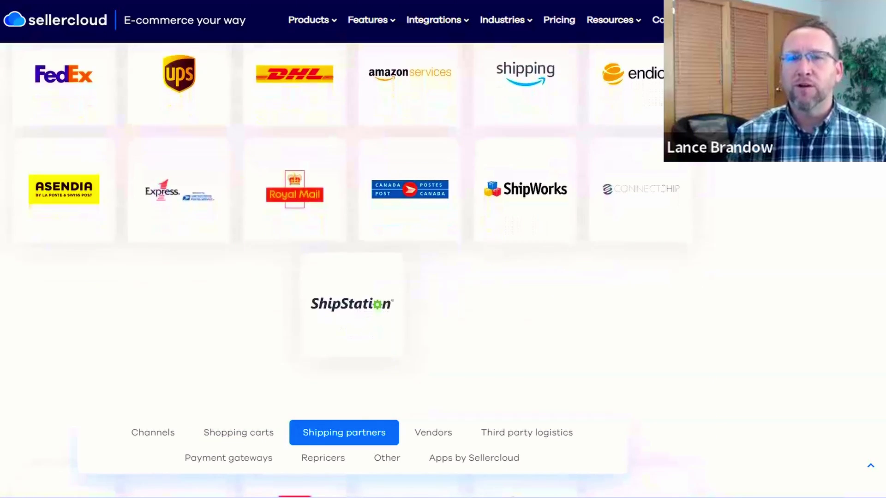
scroll(353, 270, "down", 3)
scroll(353, 270, "down", 3)
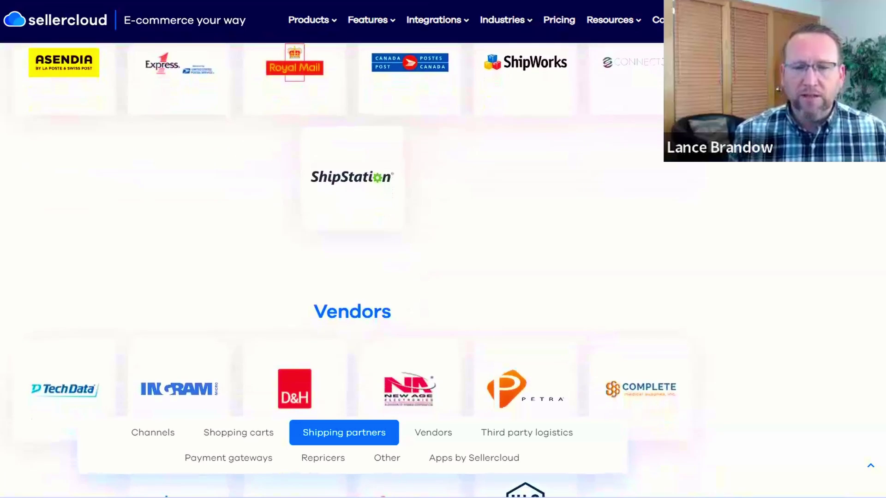
Step: Scroll down until Apps by Sellercloud shows Skustack, Skublox, Memaila, 4D Scale, Turnstock and Shipbridge
scroll(353, 269, "down", 3)
scroll(353, 270, "down", 2)
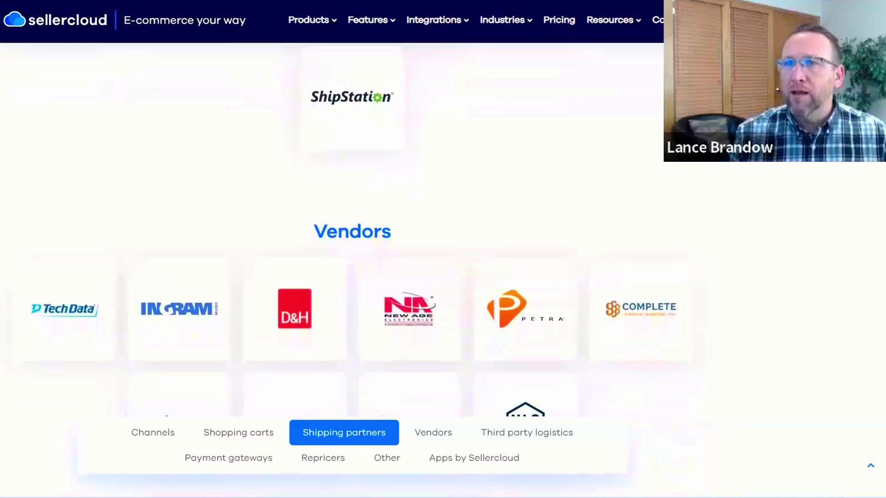
scroll(353, 270, "down", 2)
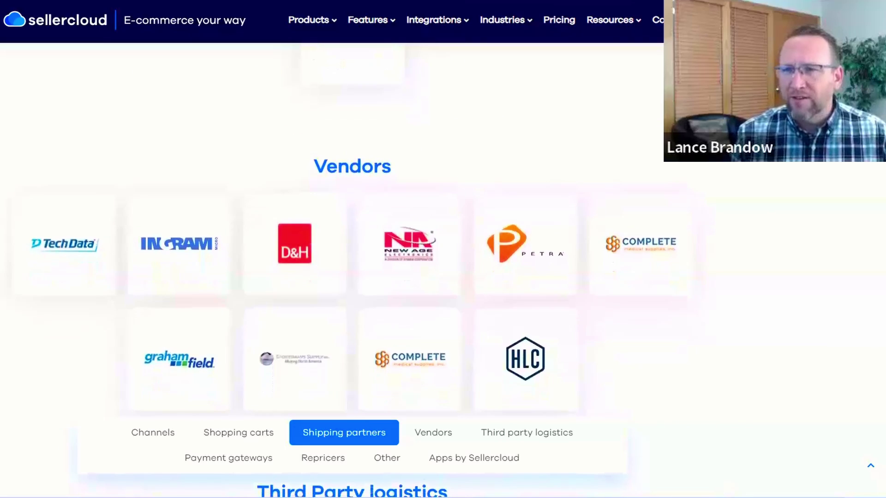
scroll(353, 270, "down", 2)
scroll(353, 270, "down", 1)
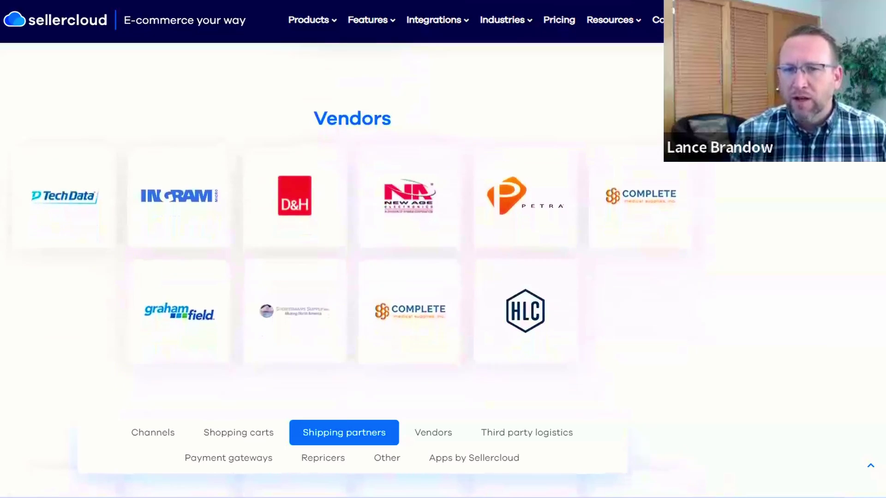
scroll(353, 270, "down", 1)
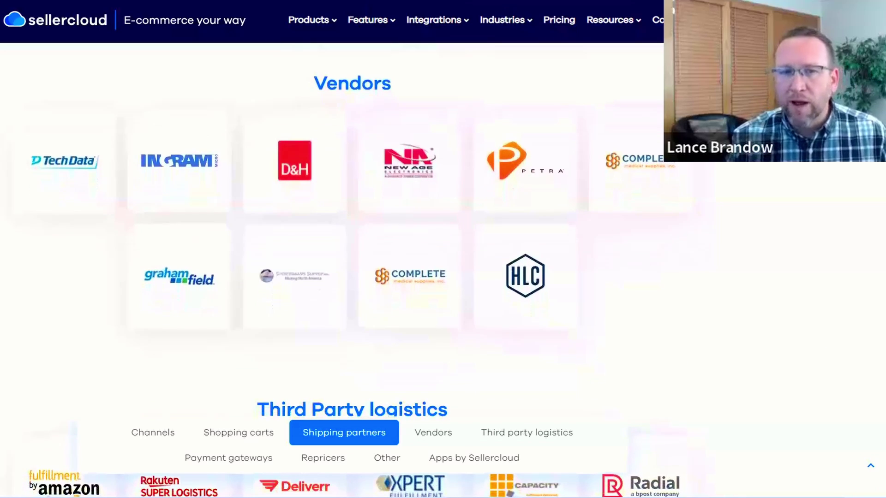
scroll(352, 270, "down", 2)
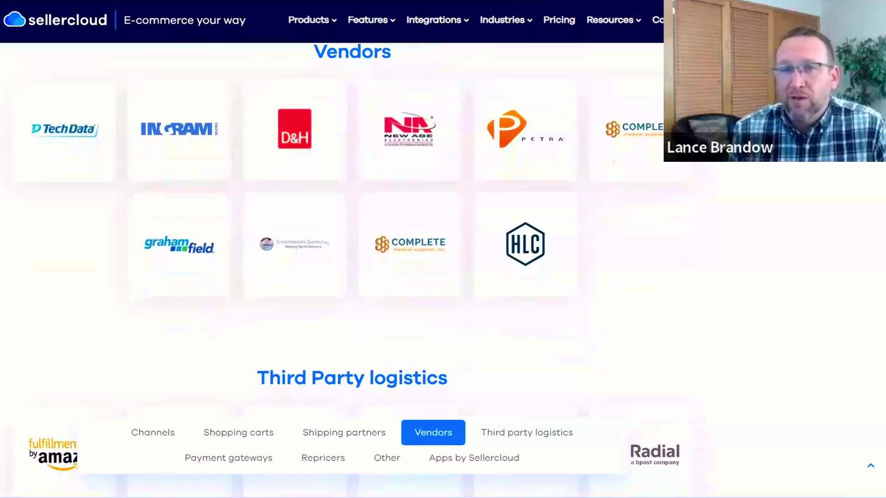
scroll(353, 257, "down", 3)
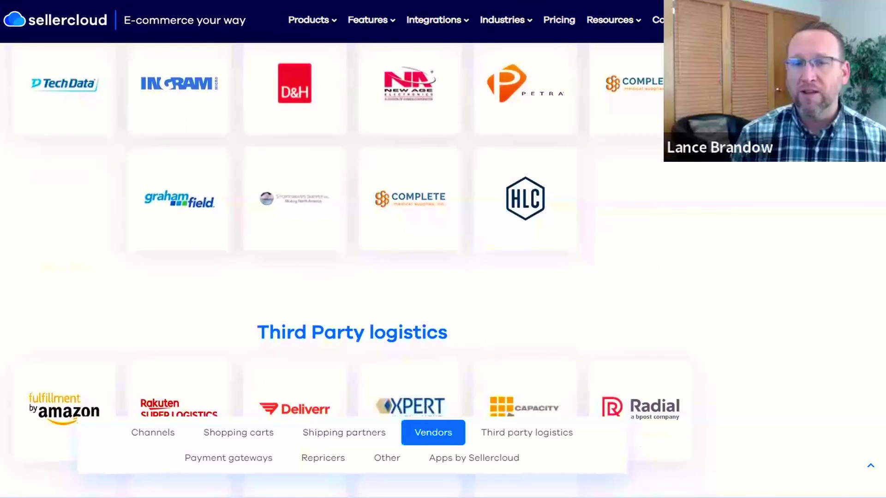
scroll(353, 257, "down", 1)
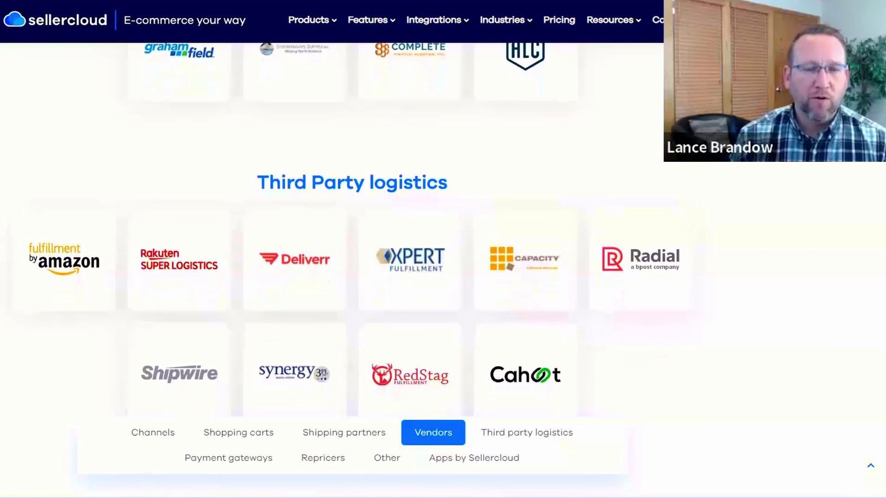
scroll(353, 257, "down", 2)
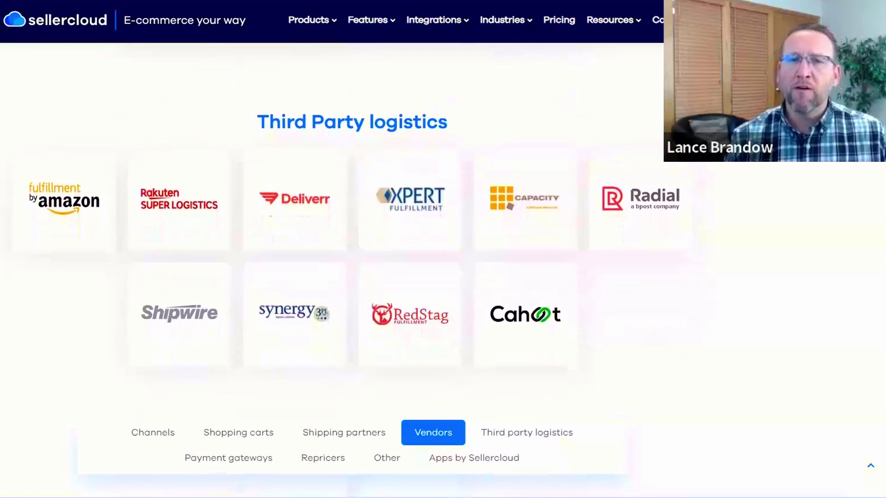
scroll(353, 258, "down", 1)
scroll(354, 257, "down", 1)
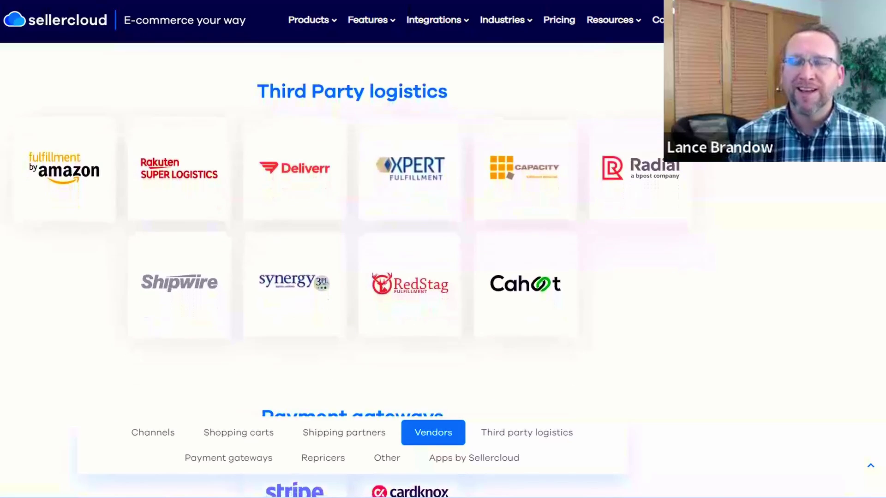
scroll(353, 257, "down", 1)
scroll(354, 258, "down", 1)
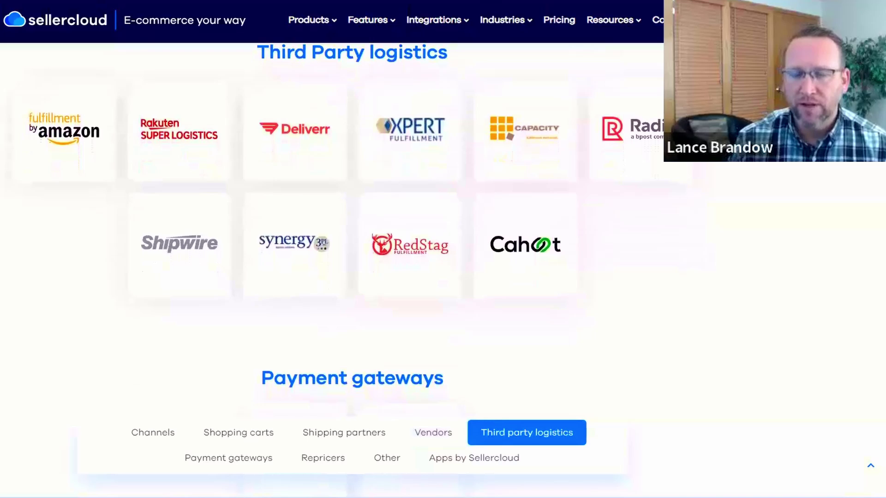
scroll(353, 257, "down", 1)
scroll(353, 258, "down", 1)
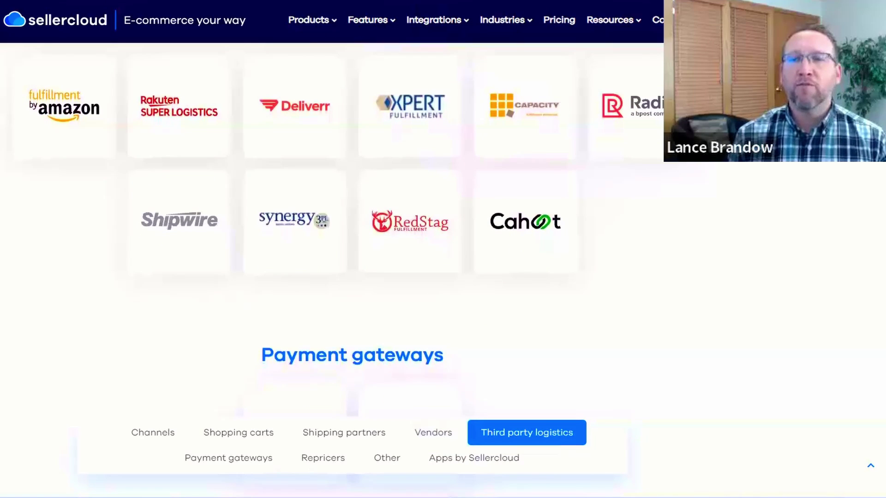
scroll(354, 257, "down", 2)
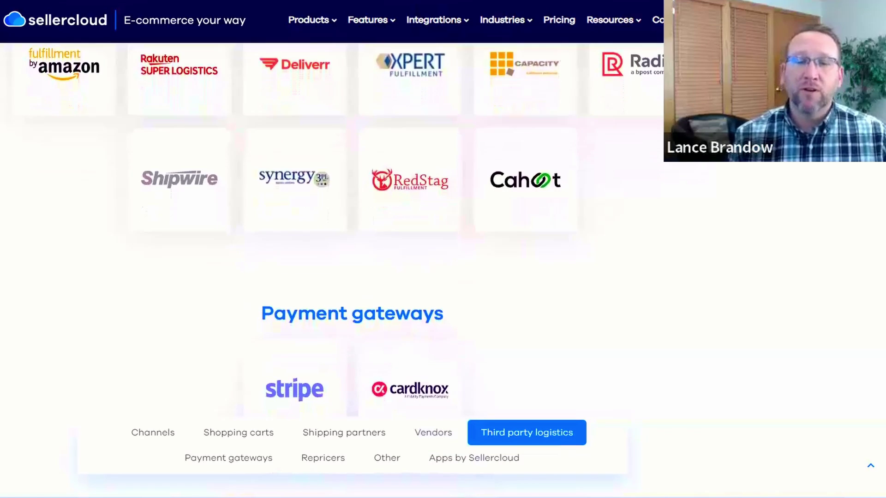
scroll(353, 258, "down", 3)
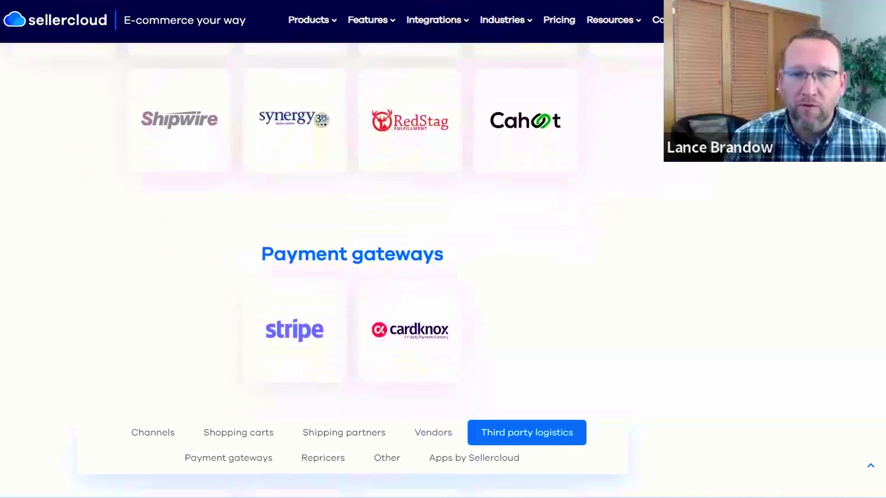
scroll(354, 257, "down", 3)
scroll(353, 258, "down", 2)
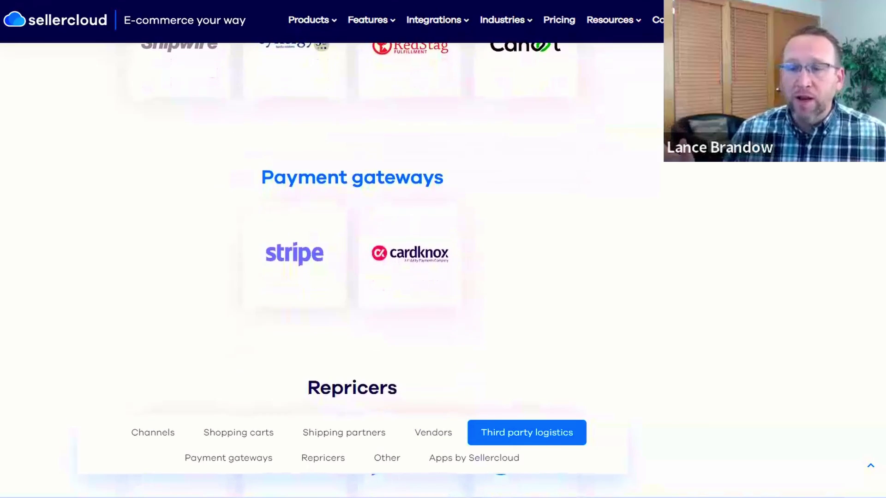
scroll(354, 258, "down", 1)
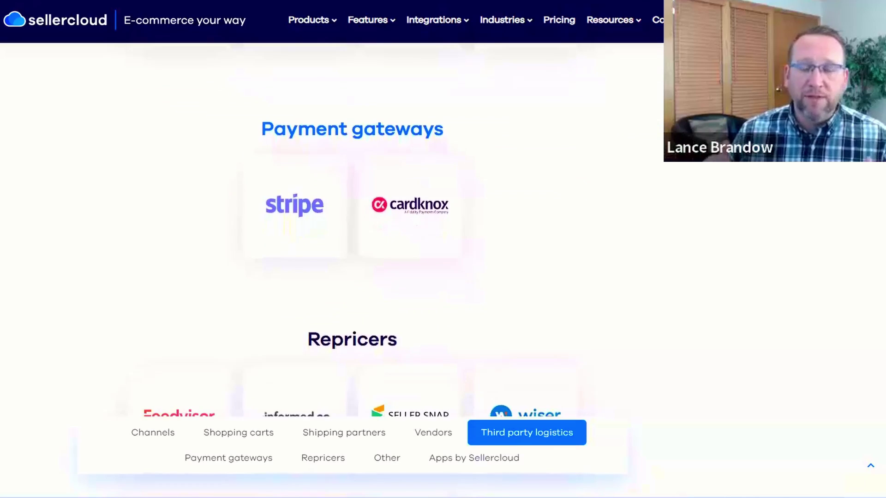
scroll(353, 258, "down", 3)
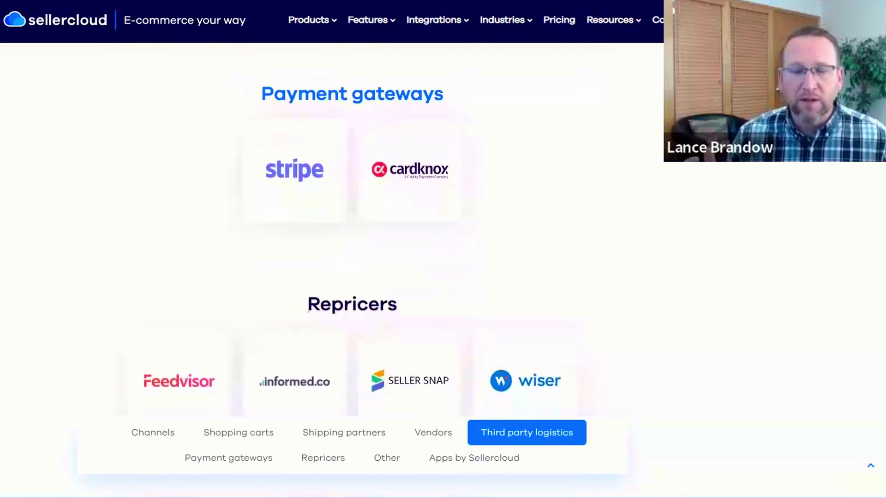
scroll(354, 257, "down", 2)
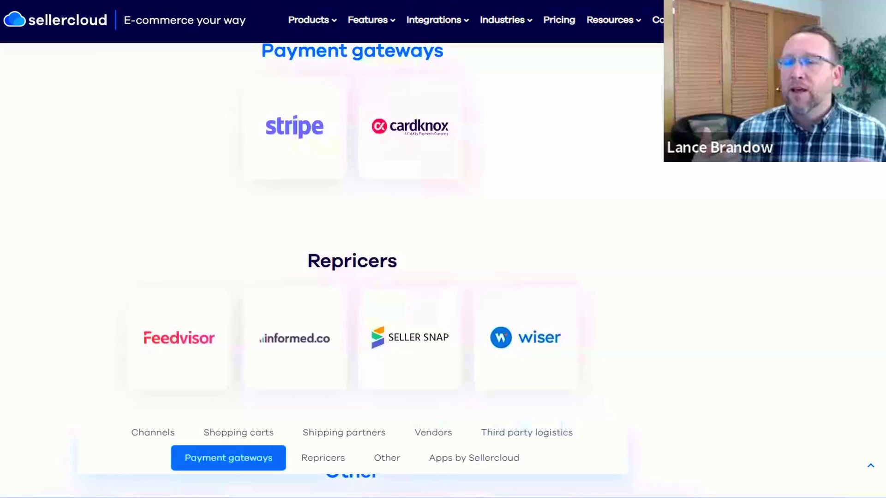
scroll(353, 257, "down", 3)
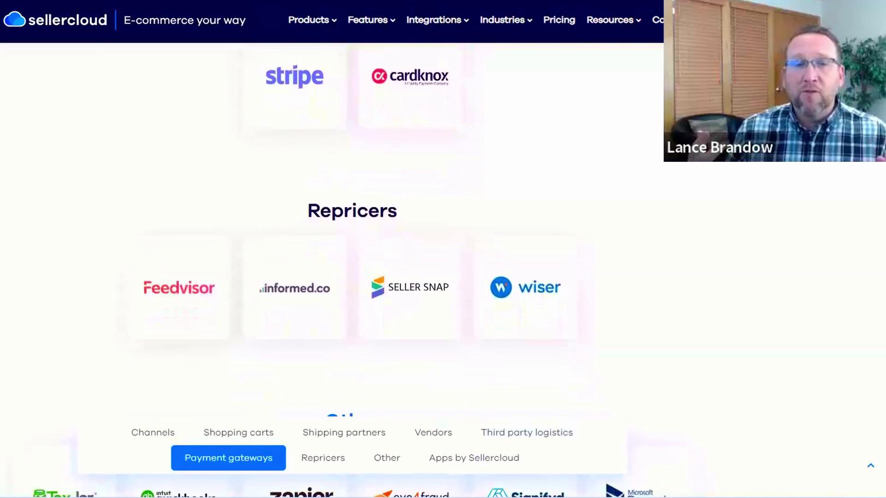
scroll(354, 258, "down", 2)
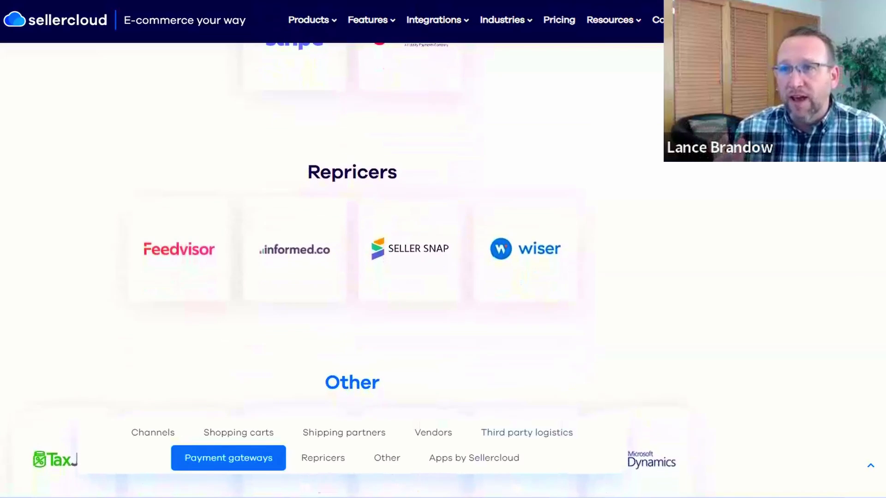
scroll(354, 257, "down", 3)
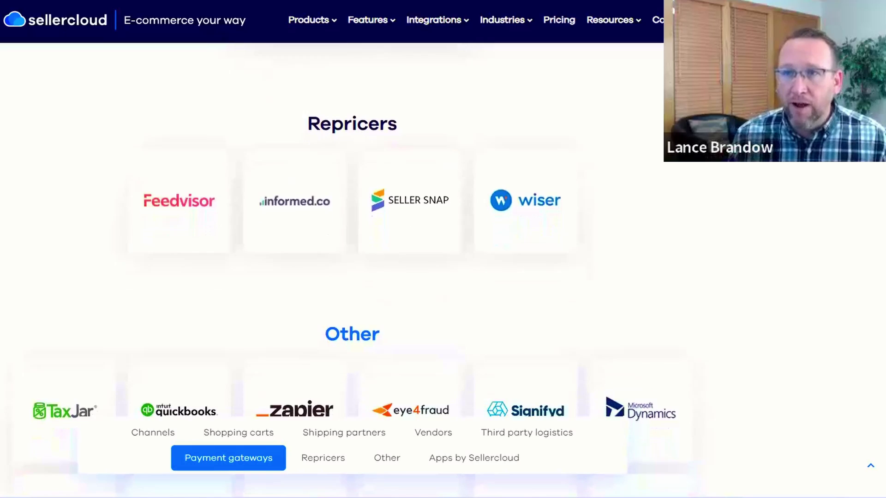
scroll(354, 257, "down", 5)
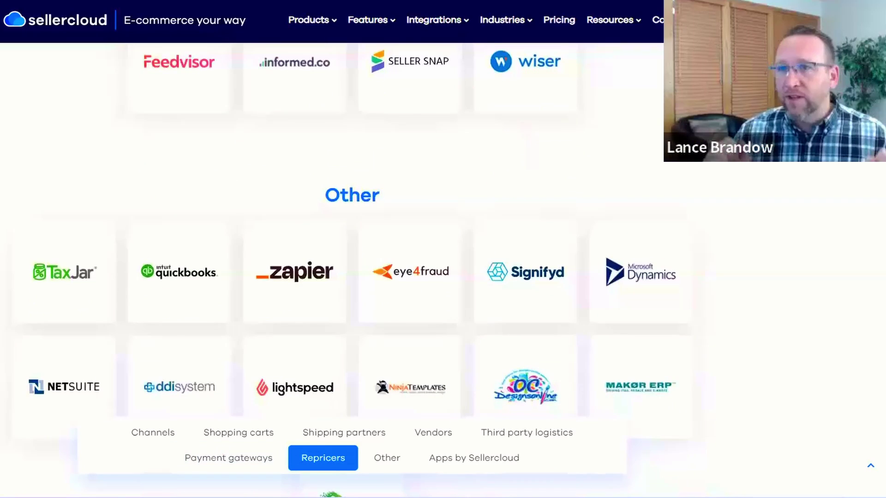
scroll(354, 257, "down", 3)
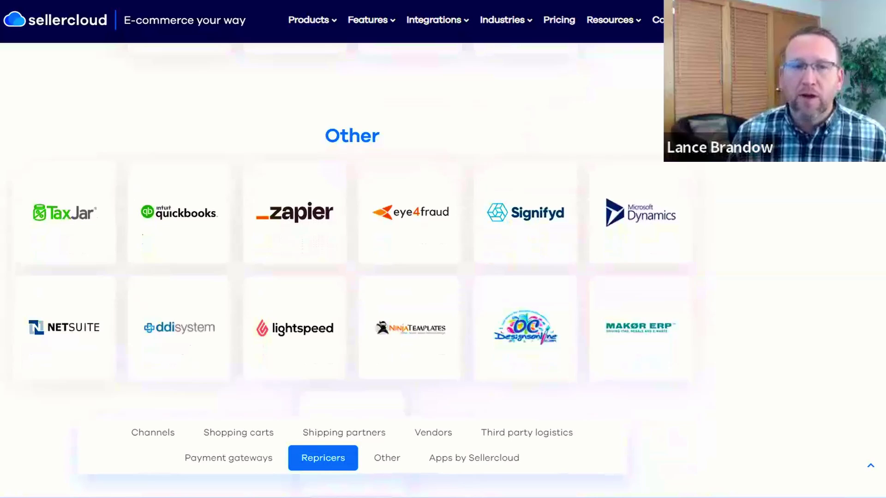
scroll(353, 258, "down", 1)
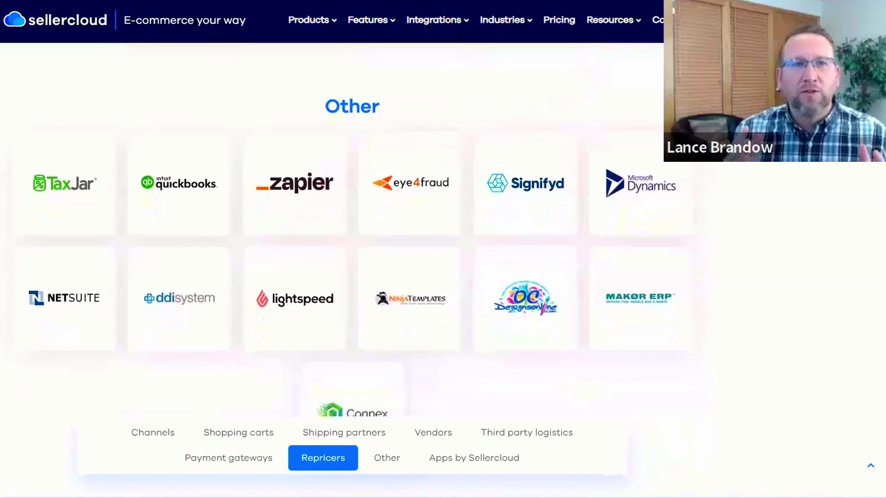
scroll(353, 258, "down", 2)
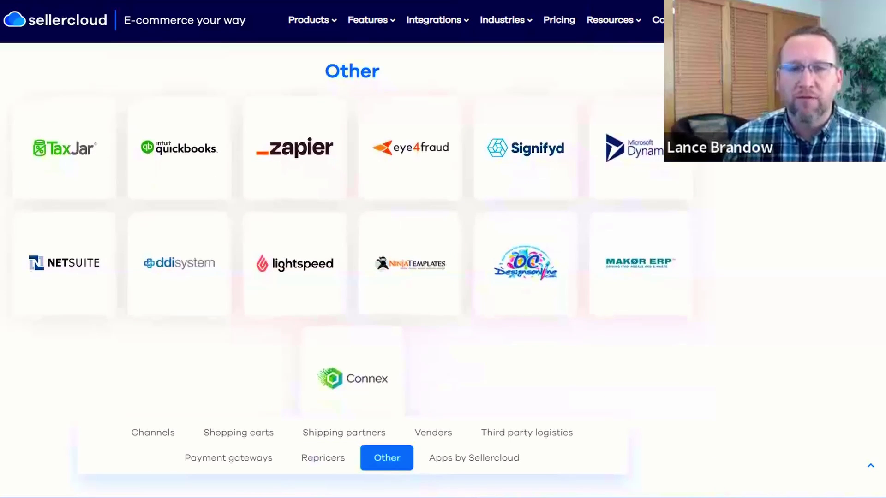
scroll(353, 257, "down", 3)
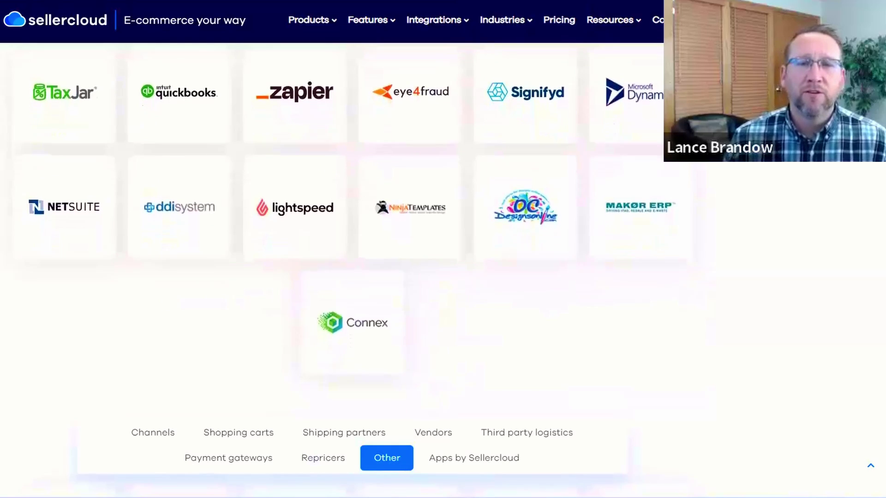
scroll(353, 257, "down", 2)
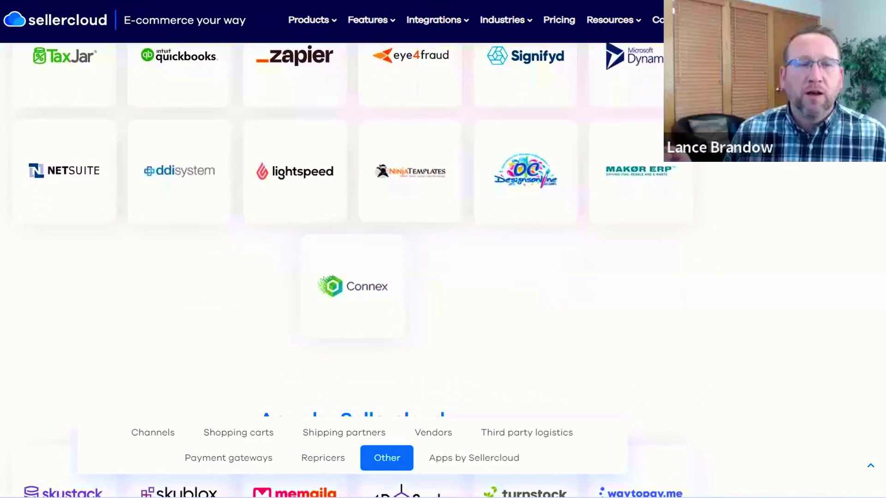
scroll(353, 258, "down", 3)
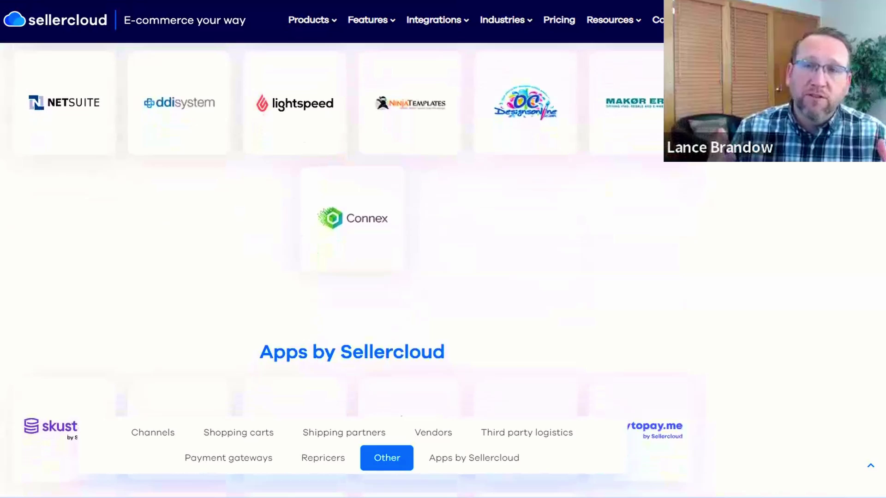
scroll(353, 258, "down", 2)
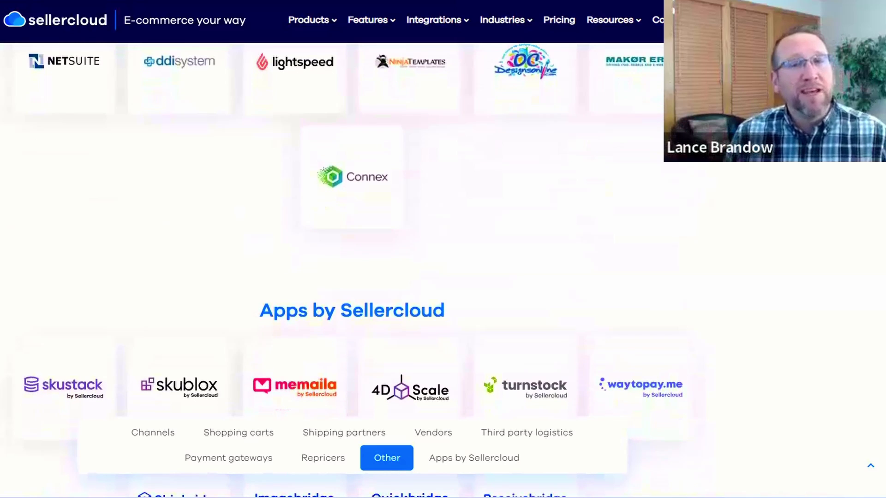
scroll(354, 257, "down", 3)
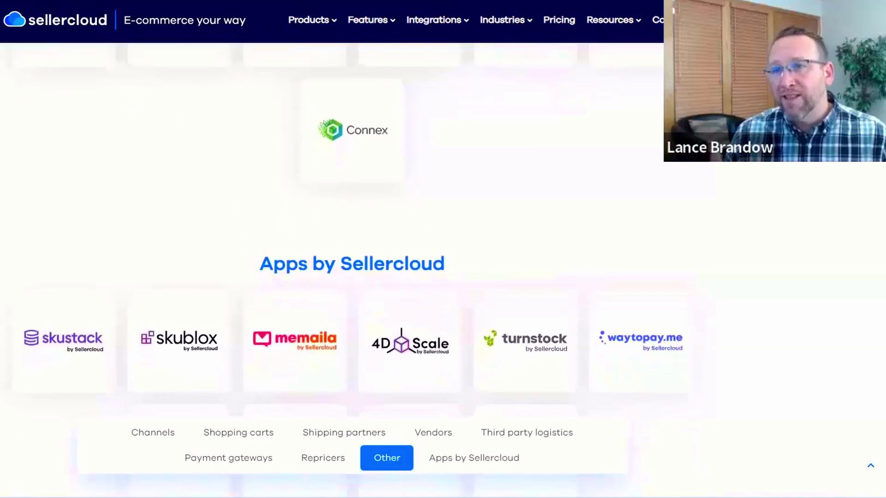
scroll(354, 258, "down", 2)
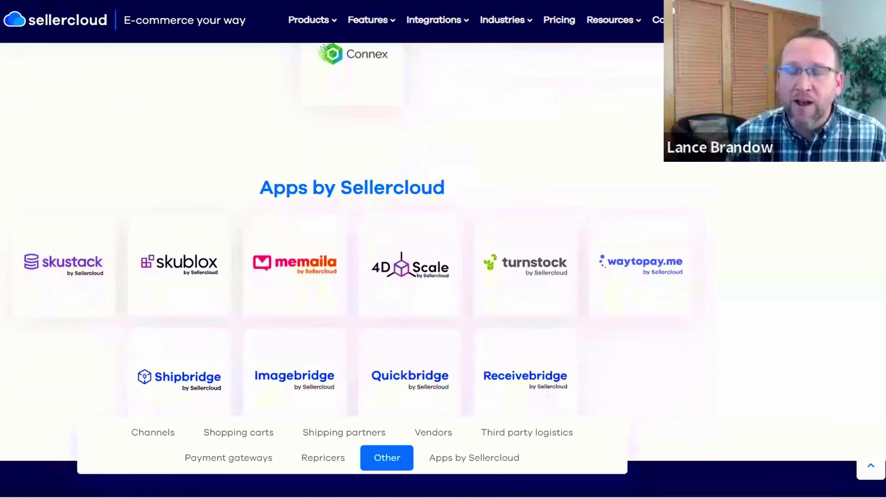